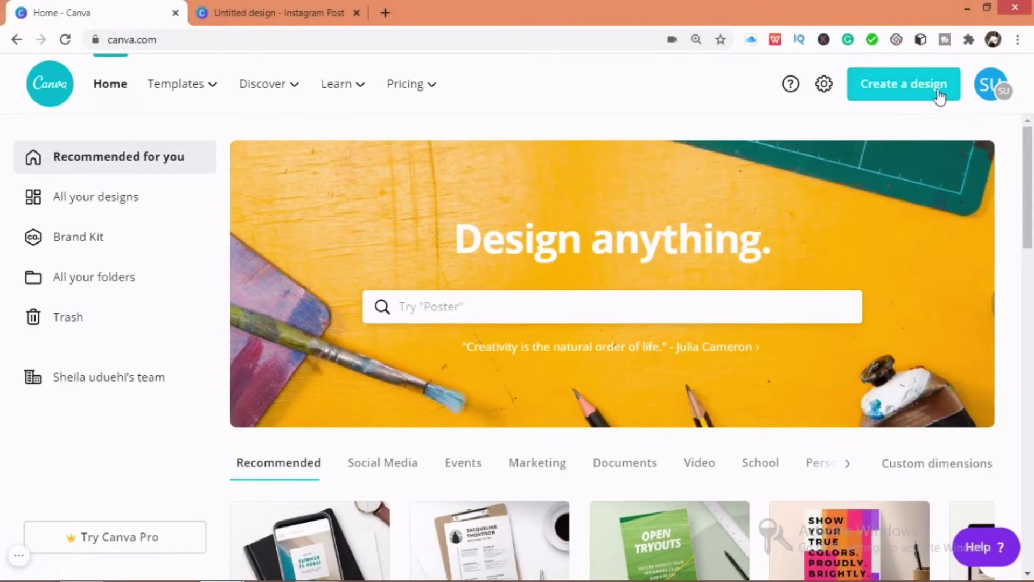
- Create a new Instagram Post design and fill its background with the golden yellow from the Meadow Bounty palette
click(939, 97)
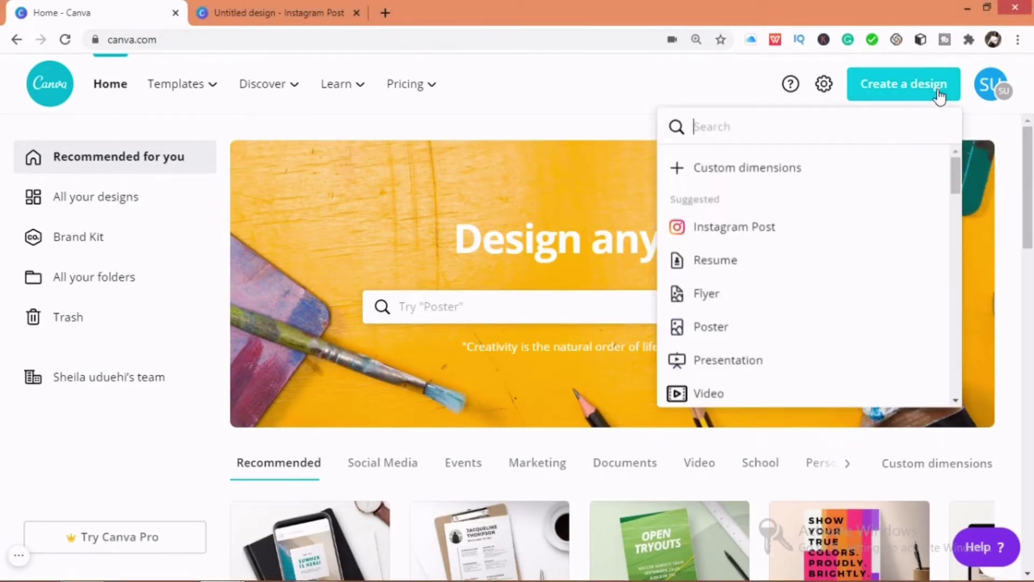
click(833, 239)
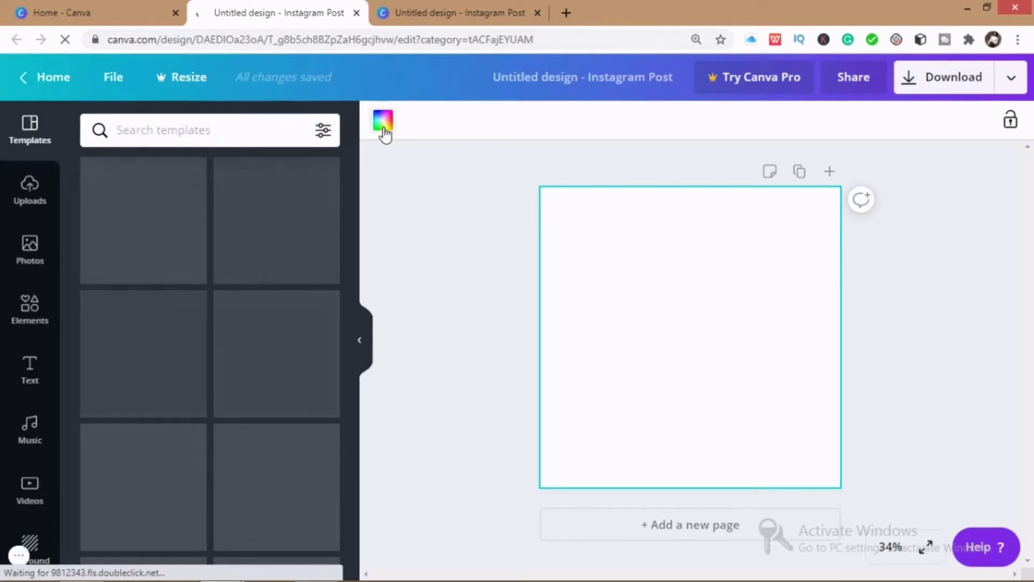
click(384, 130)
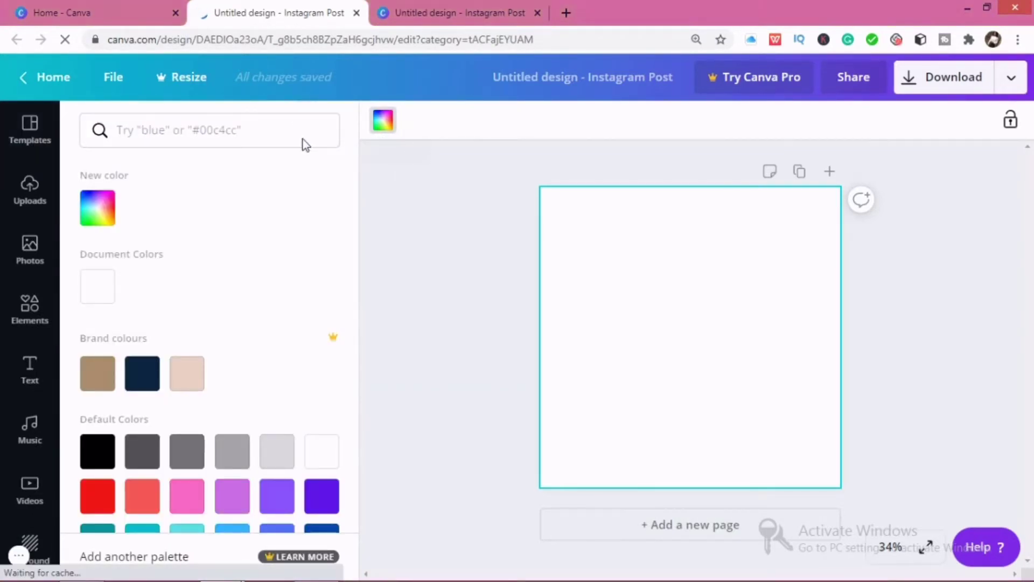
click(287, 135)
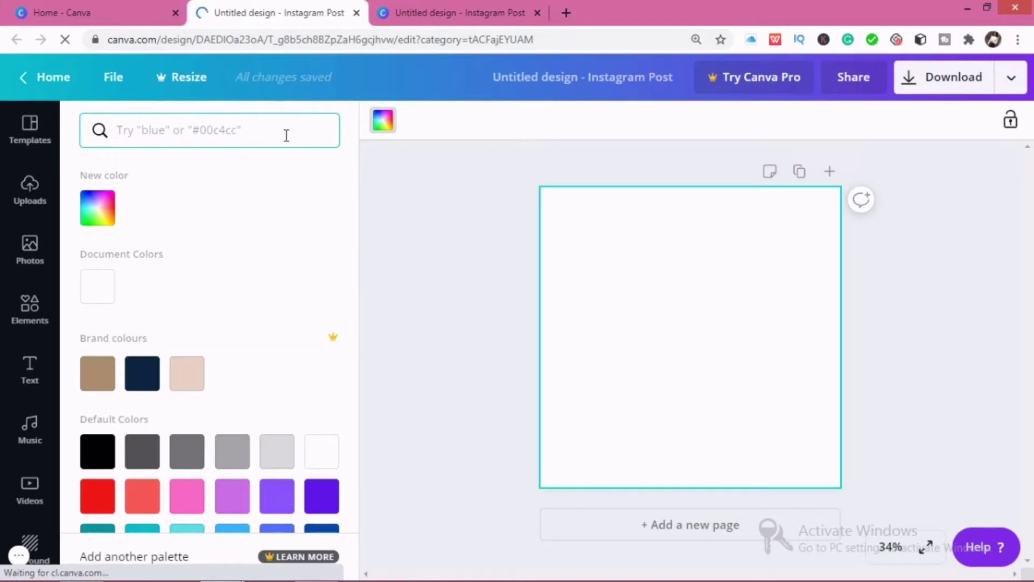
text(yell)
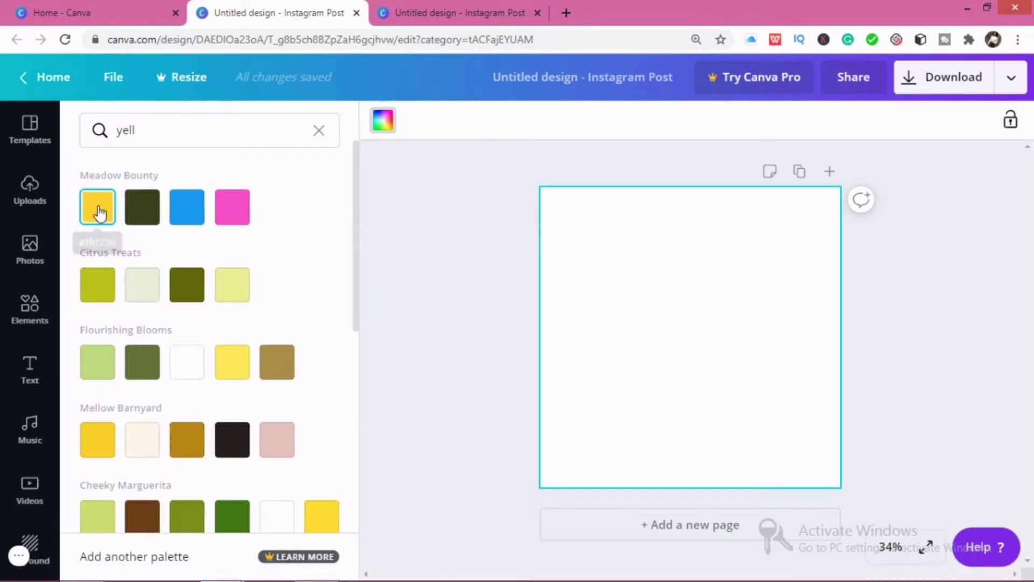
click(100, 211)
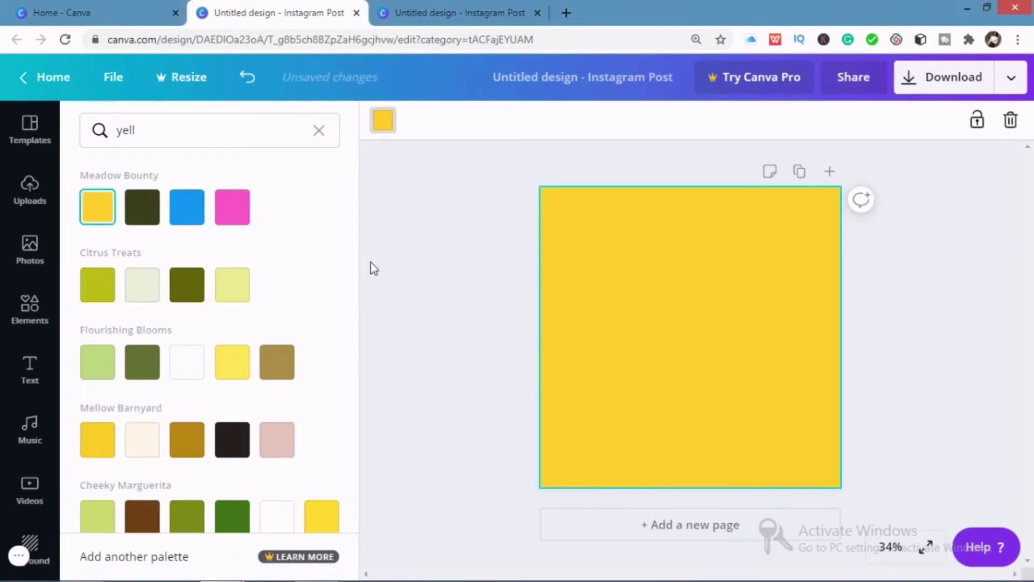
- Search the background colours for "yellow" and apply the pure yellow swatch from the search results
click(233, 131)
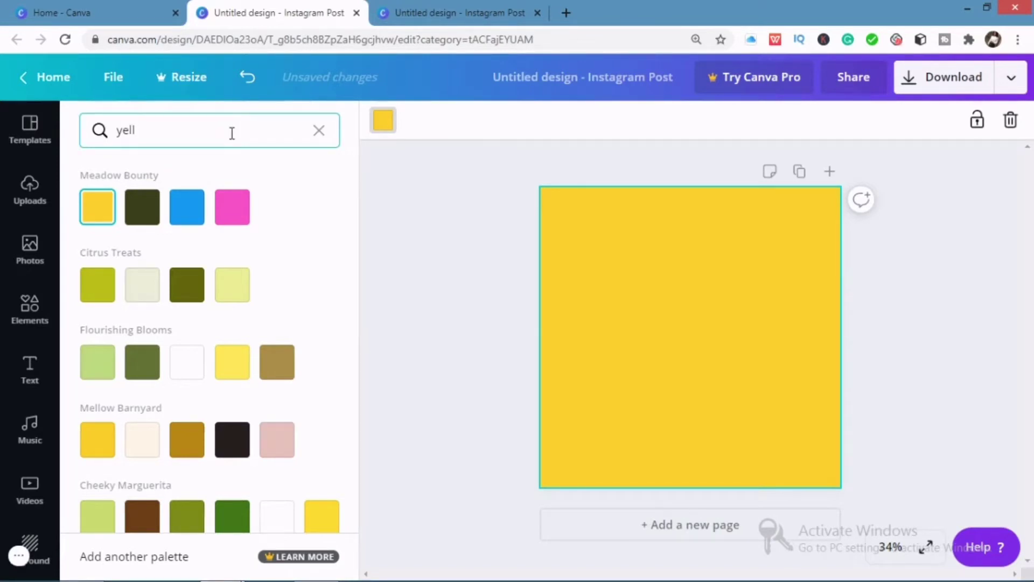
text(ow)
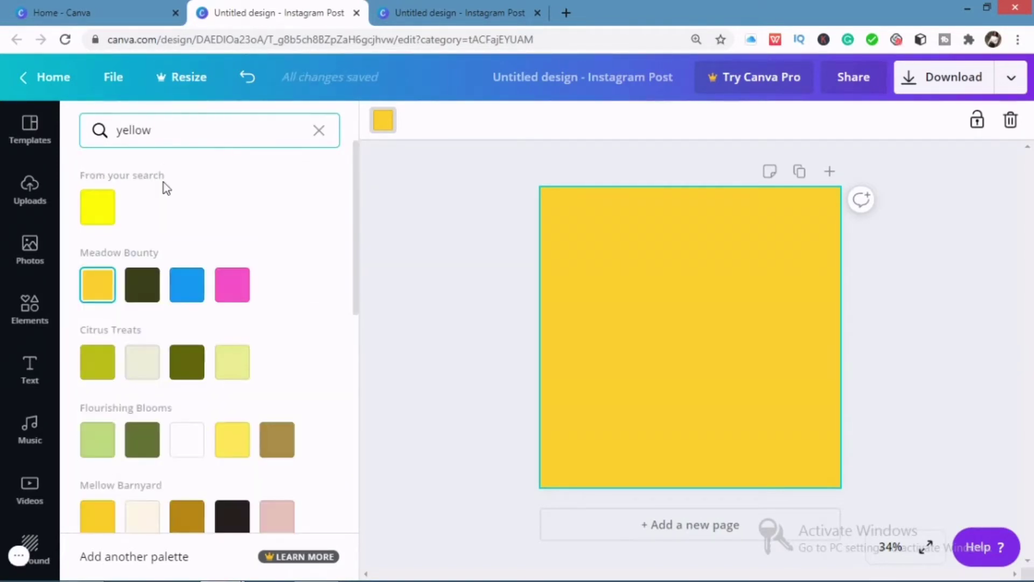
click(92, 215)
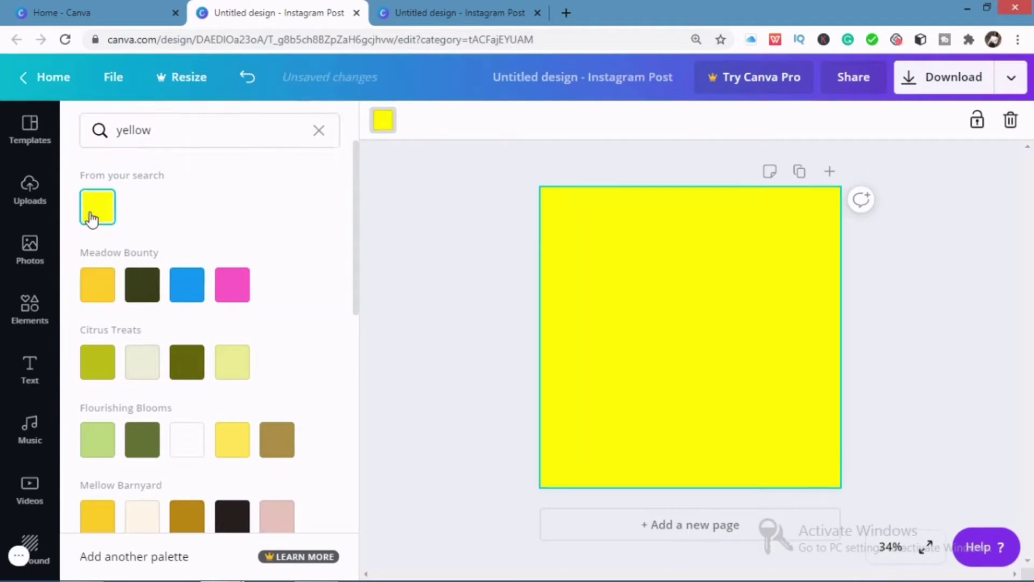
- Place the uploaded cutout of the woman in the light green T-shirt on the page and enlarge it to nearly full page height
click(44, 197)
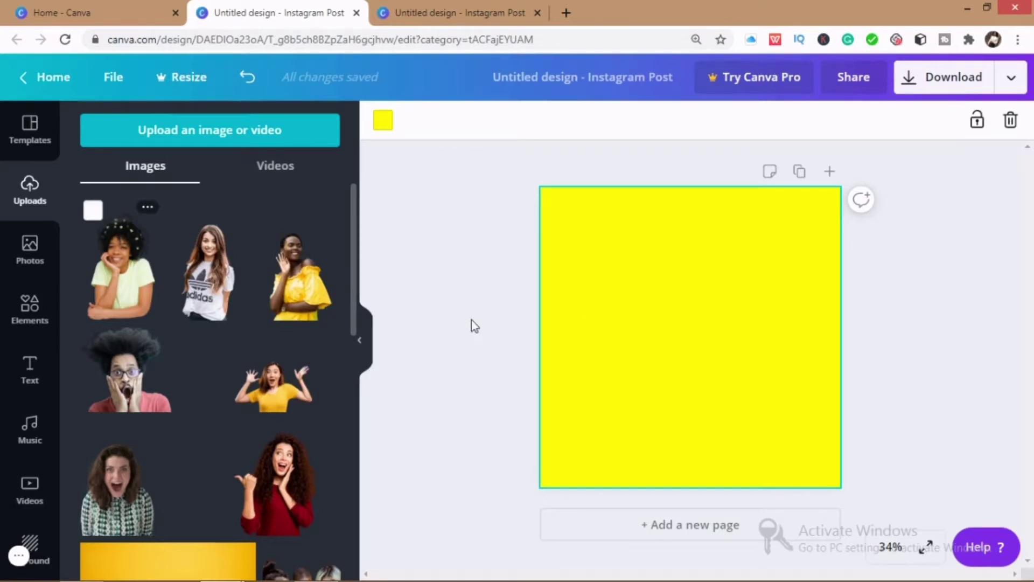
drag(471, 325, 662, 319)
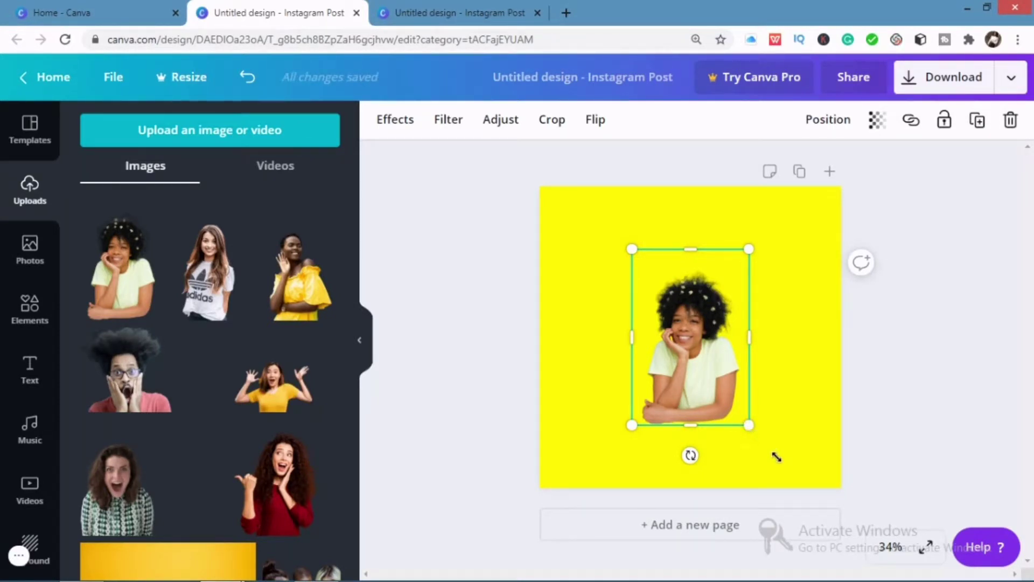
drag(785, 465, 807, 479)
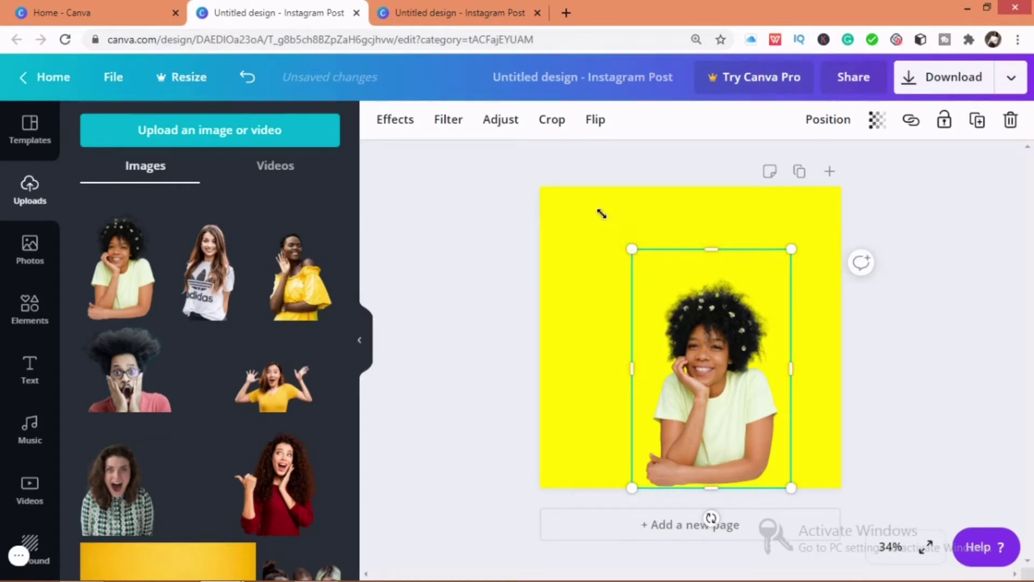
drag(600, 214, 642, 209)
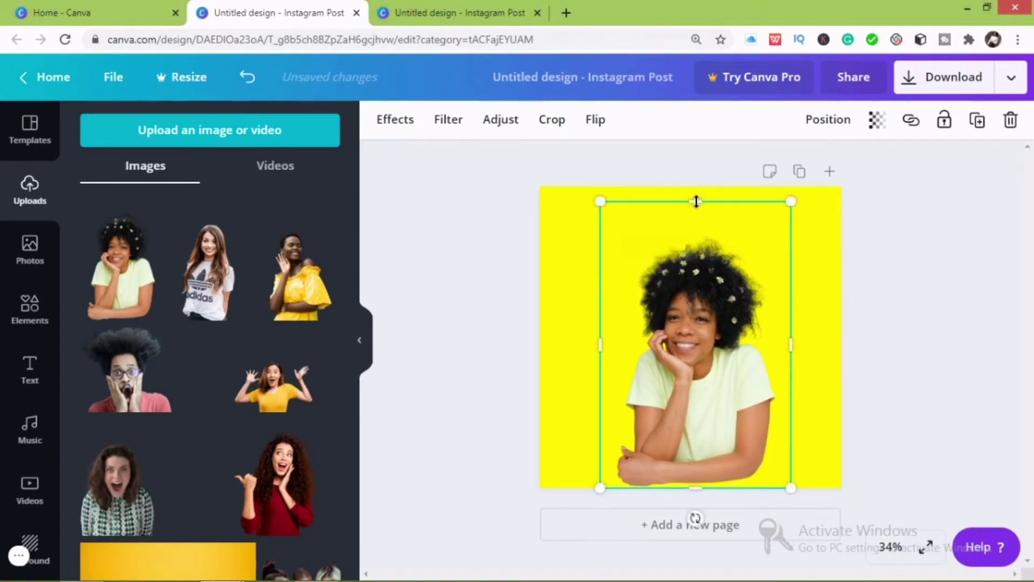
drag(705, 221, 578, 219)
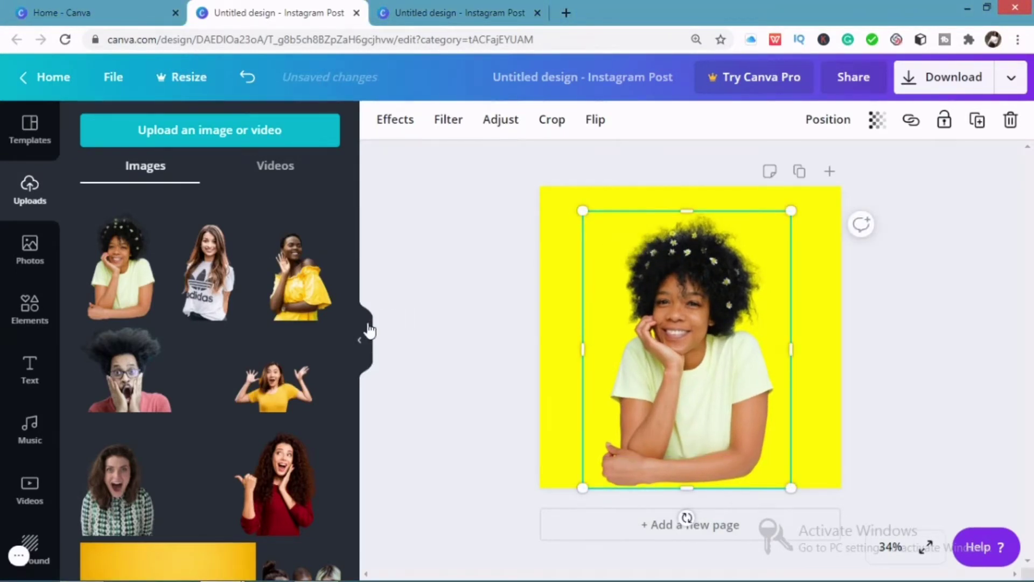
- Duplicate the woman's photo and move the copy partly off the page's right edge, level with the original
click(369, 330)
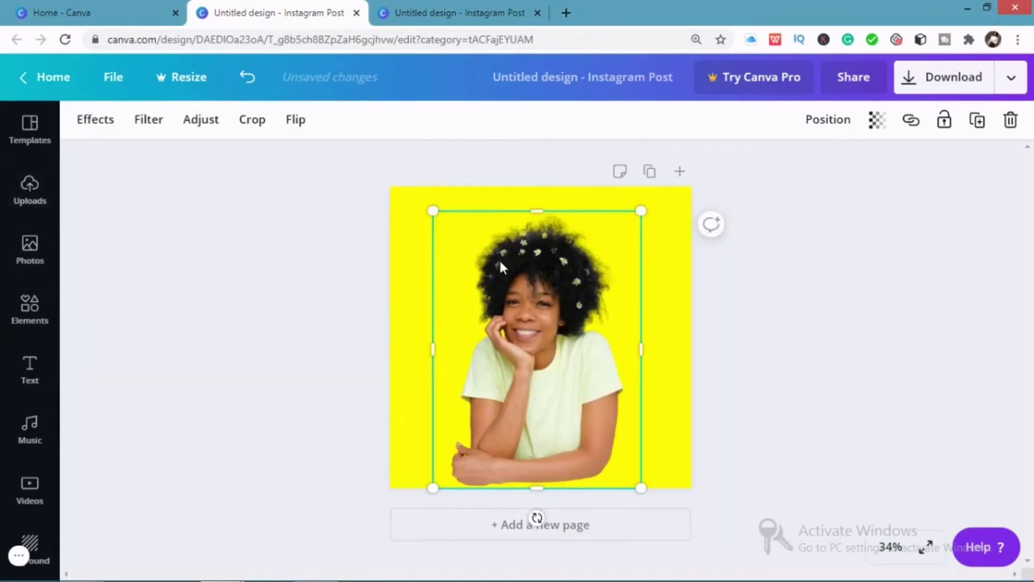
click(978, 122)
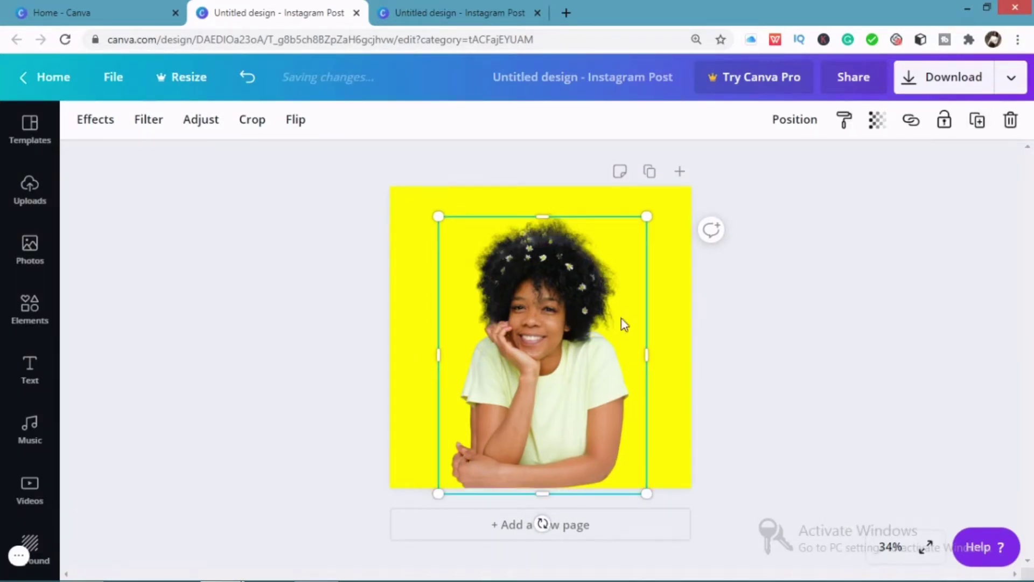
drag(622, 318, 709, 307)
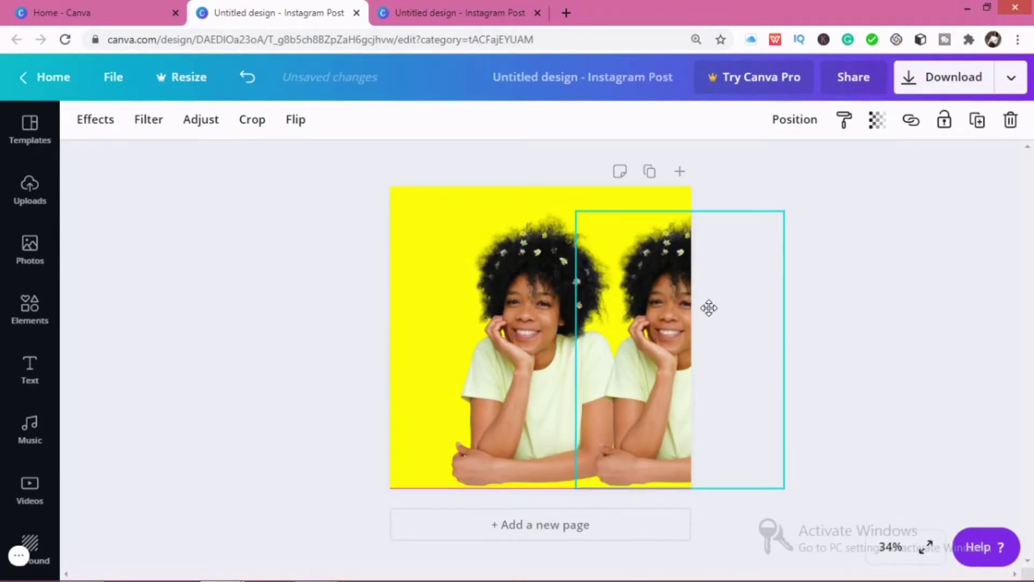
- Add the Cherry duotone effect to the original photo in the middle of the page
click(544, 286)
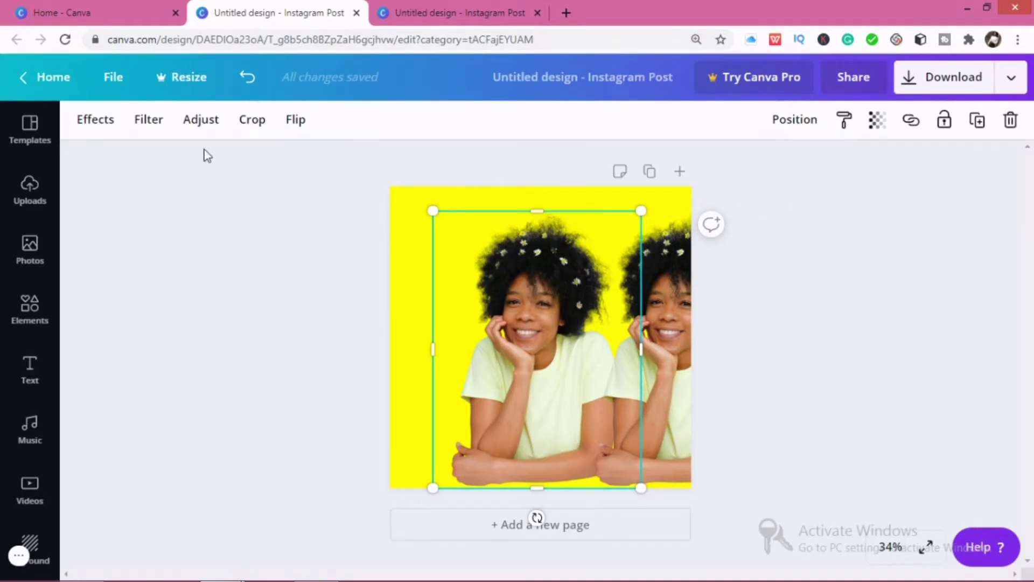
click(114, 130)
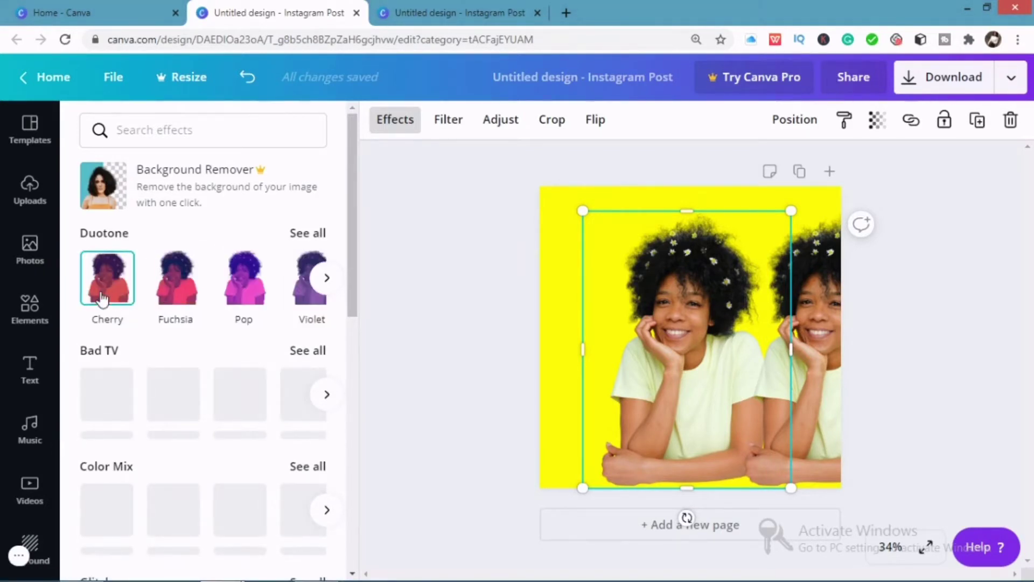
click(103, 298)
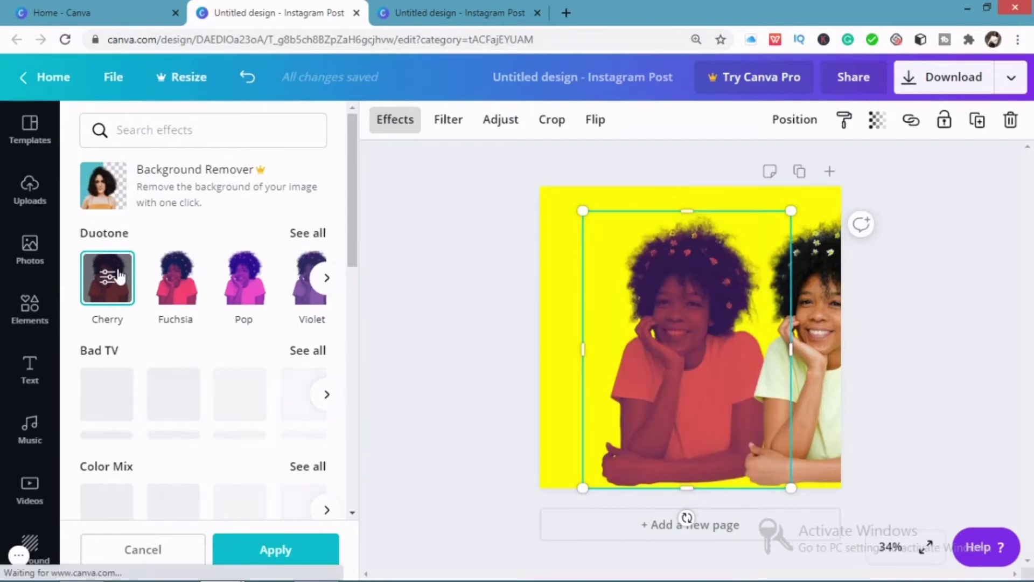
- Set the highlights colour of the photo's duotone effect to white, #ffffff
click(170, 266)
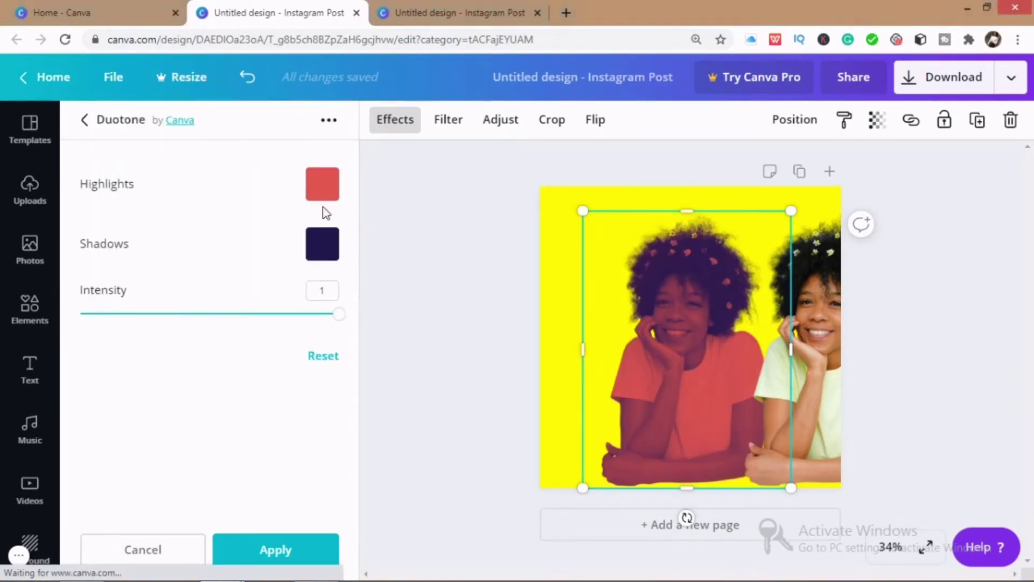
click(317, 194)
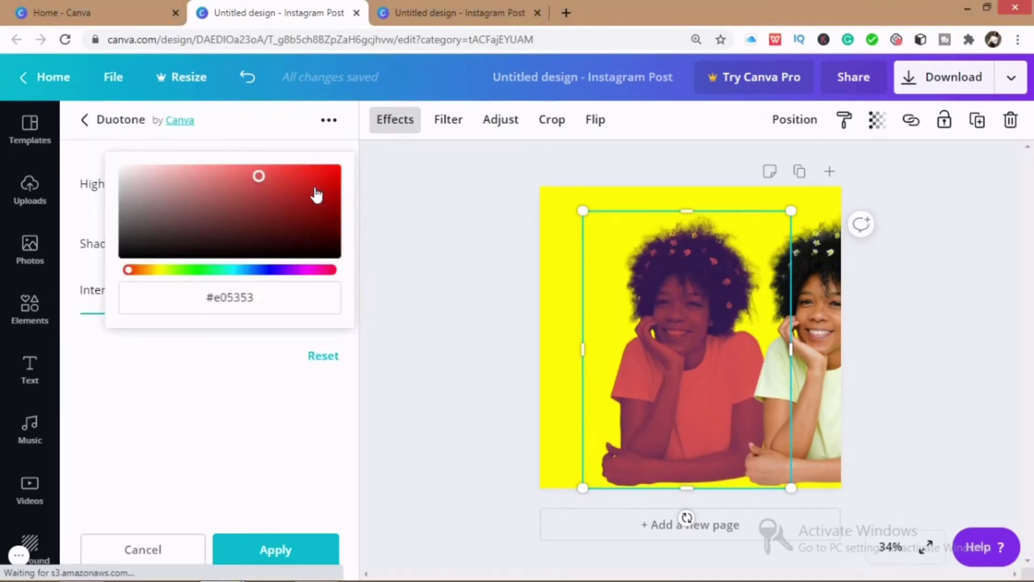
click(254, 173)
drag(220, 166, 108, 145)
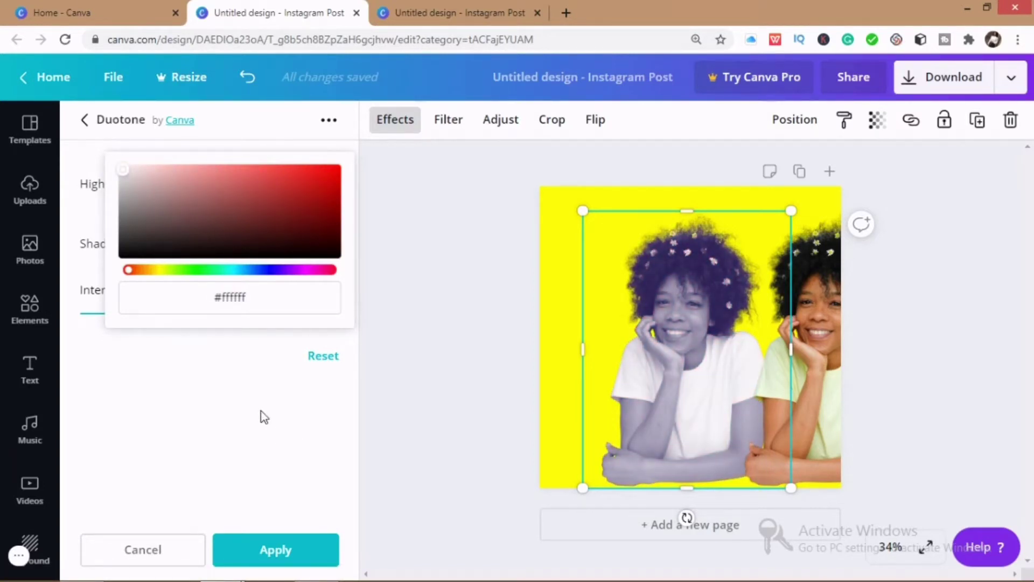
click(99, 249)
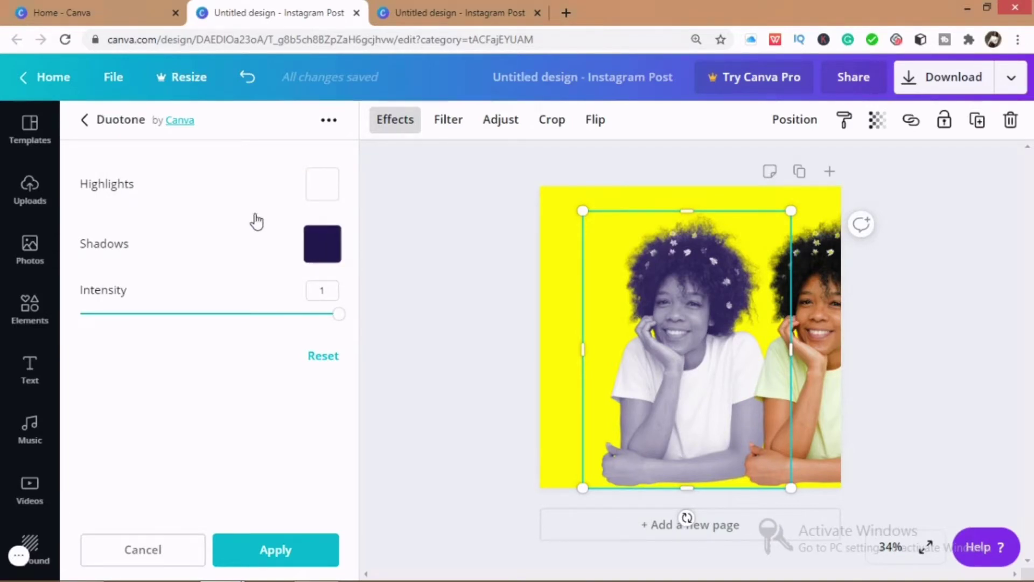
- Set the duotone shadows colour to white, #ffffff, and apply the effect to the photo
drag(274, 231, 81, 173)
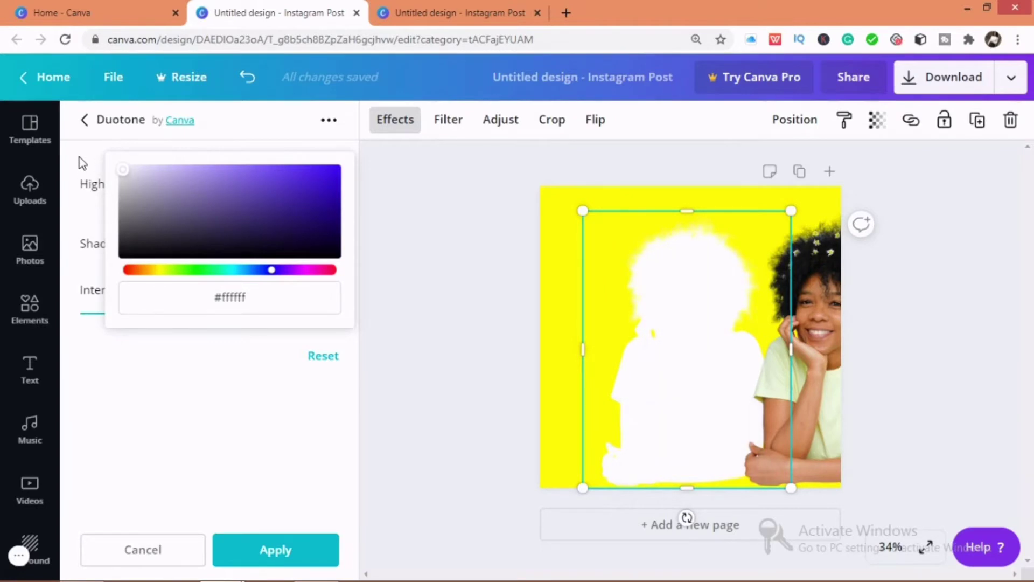
click(293, 374)
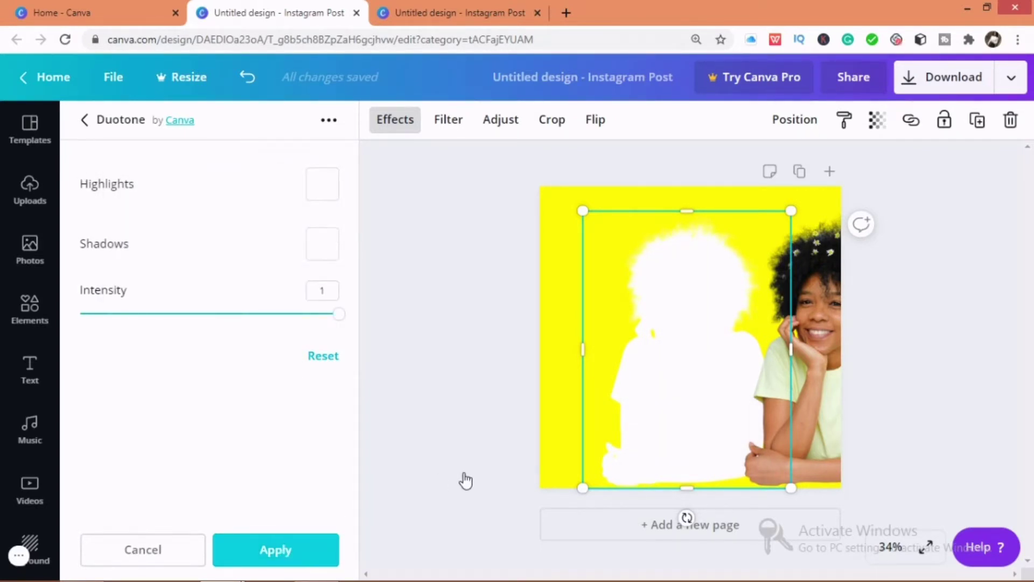
click(616, 252)
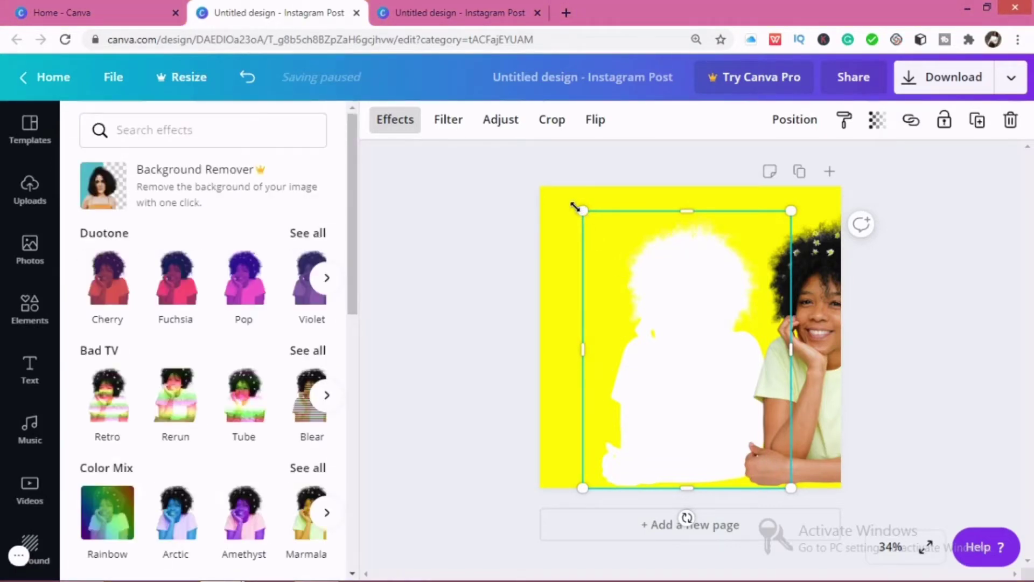
- Enlarge the white silhouette slightly and move the full-colour copy on top of it so a white border shows around her
drag(575, 207, 568, 199)
drag(672, 354, 827, 354)
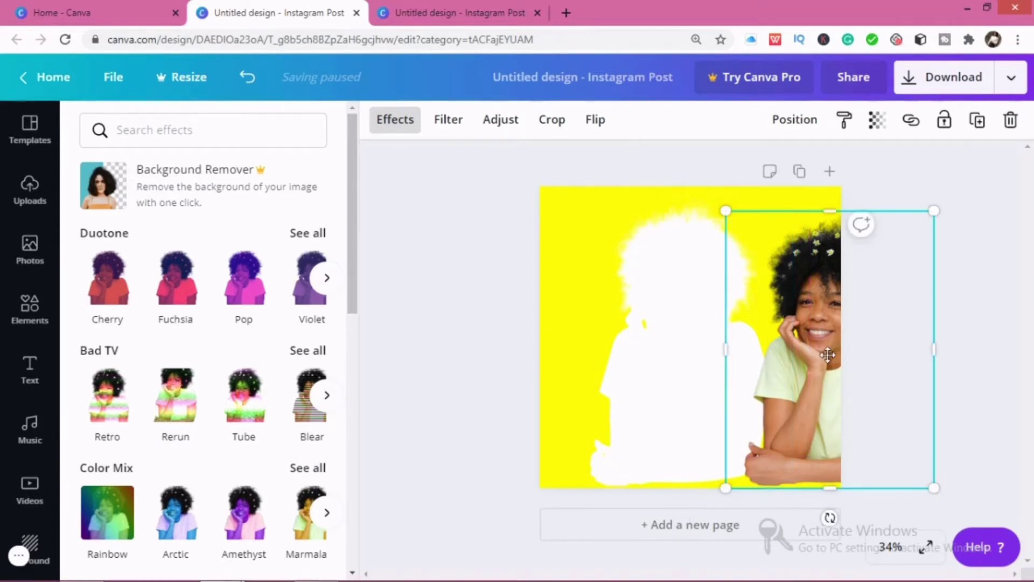
double_click(785, 351)
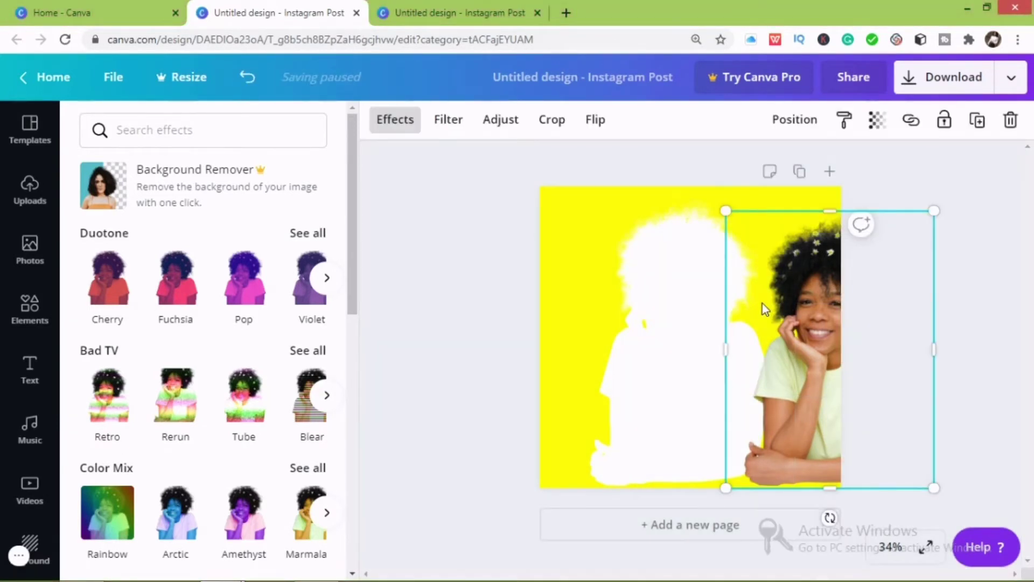
drag(735, 307, 639, 305)
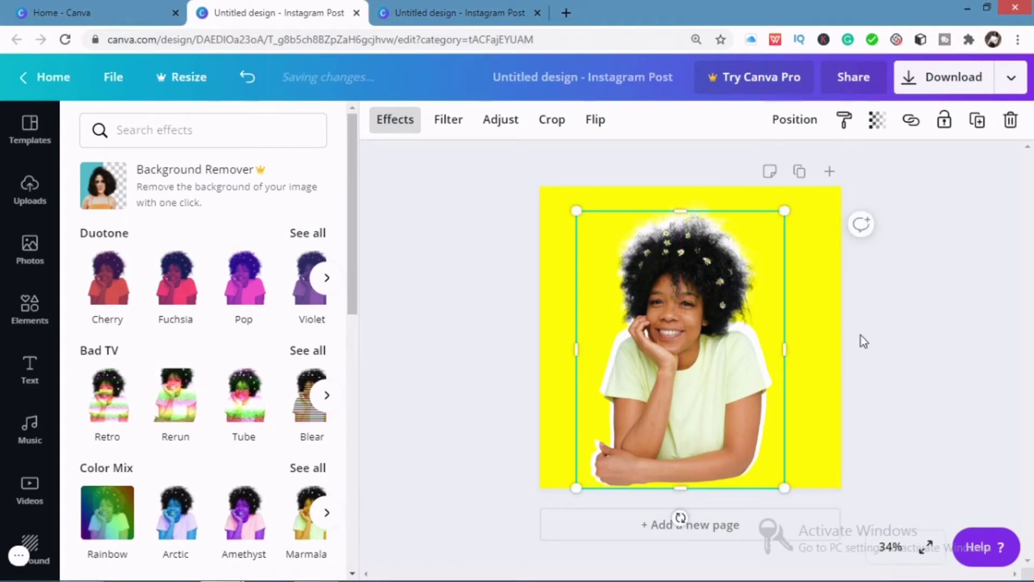
- Enlarge the full-colour photo to about 769 × 1,022 over the white silhouette and deselect it
click(887, 293)
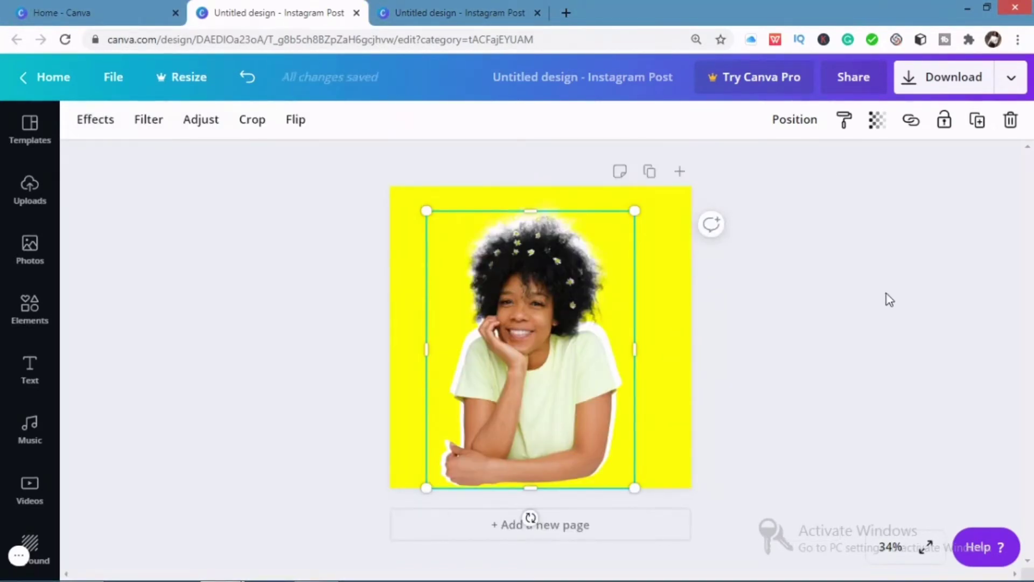
click(885, 294)
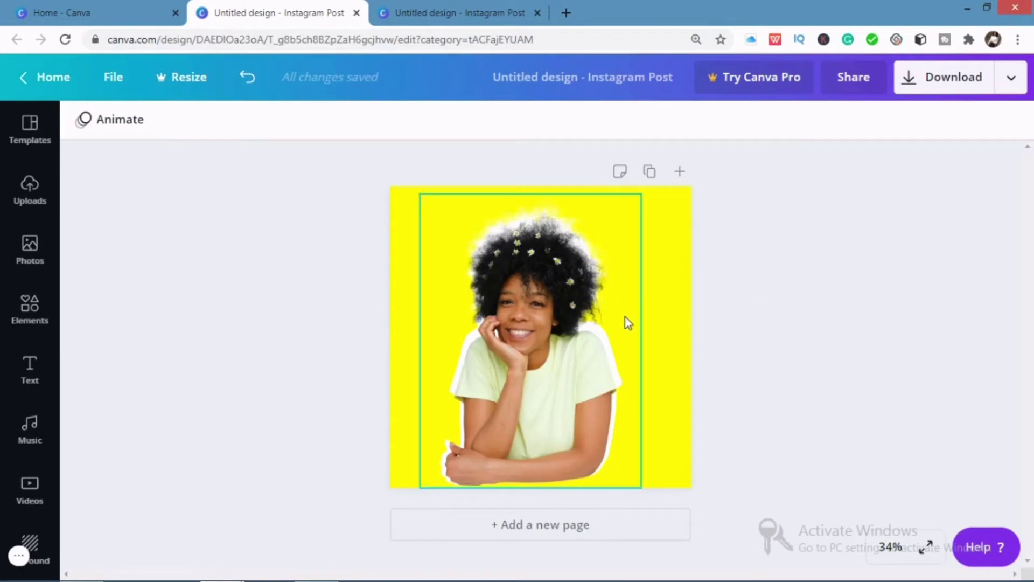
click(612, 300)
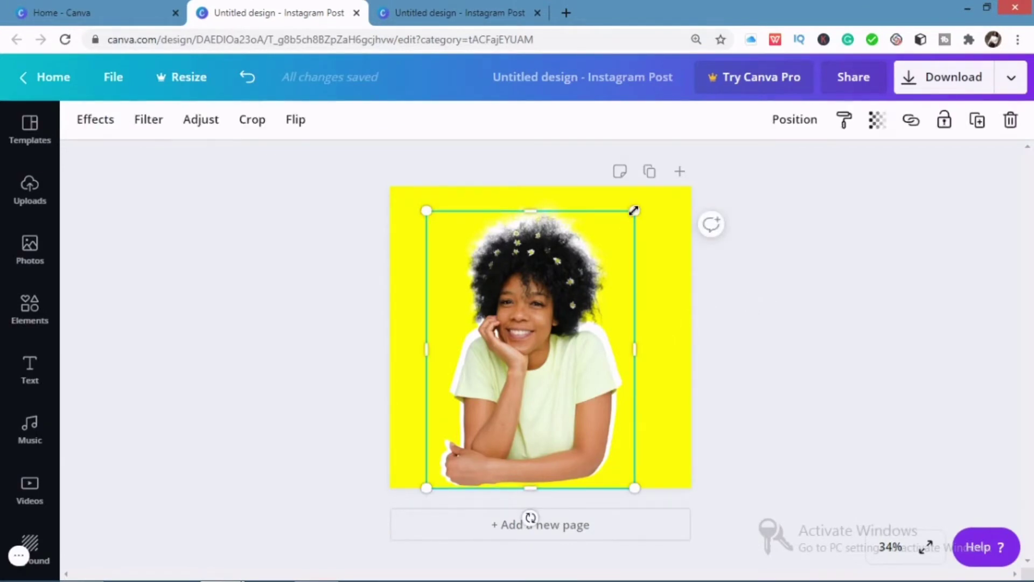
drag(628, 221, 658, 220)
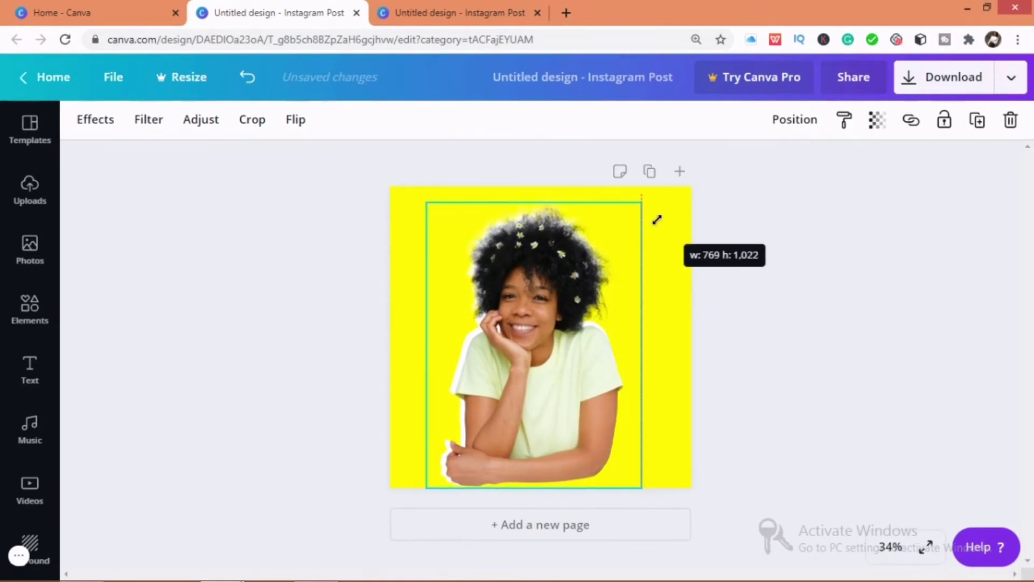
click(775, 277)
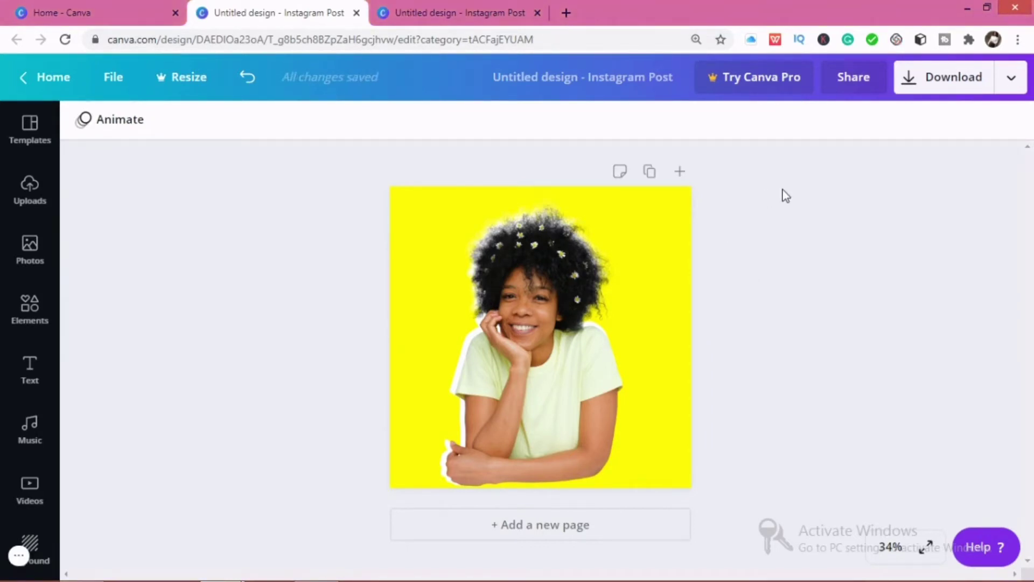
- Add a second page and place the uploaded cutout of the woman in the yellow off-shoulder dress on it
click(680, 173)
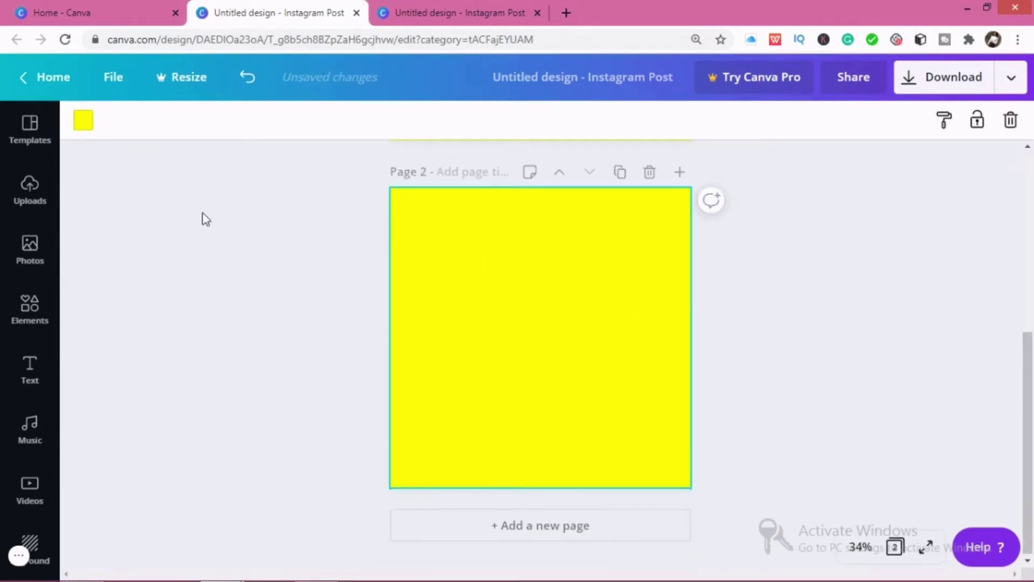
click(41, 198)
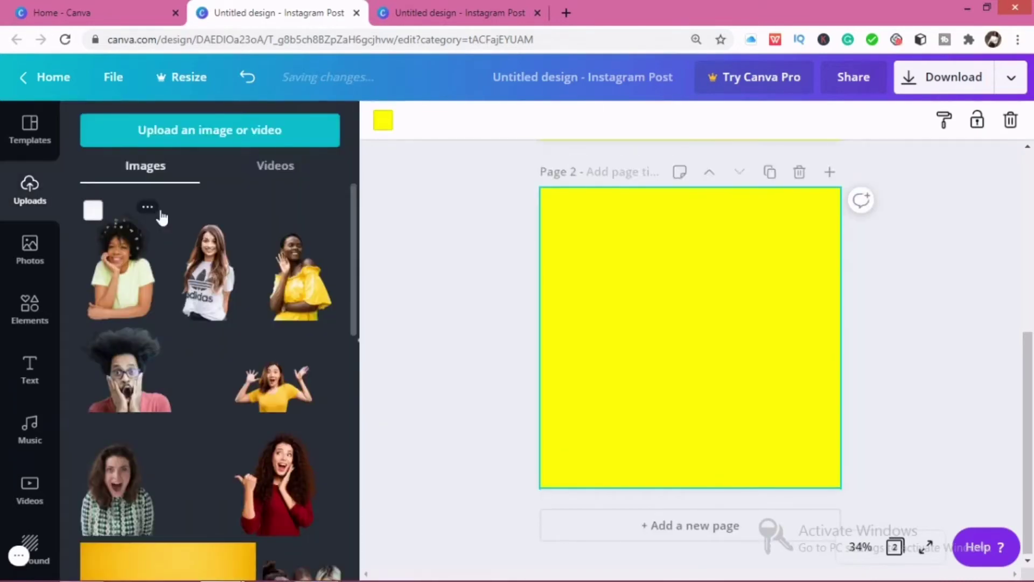
click(290, 277)
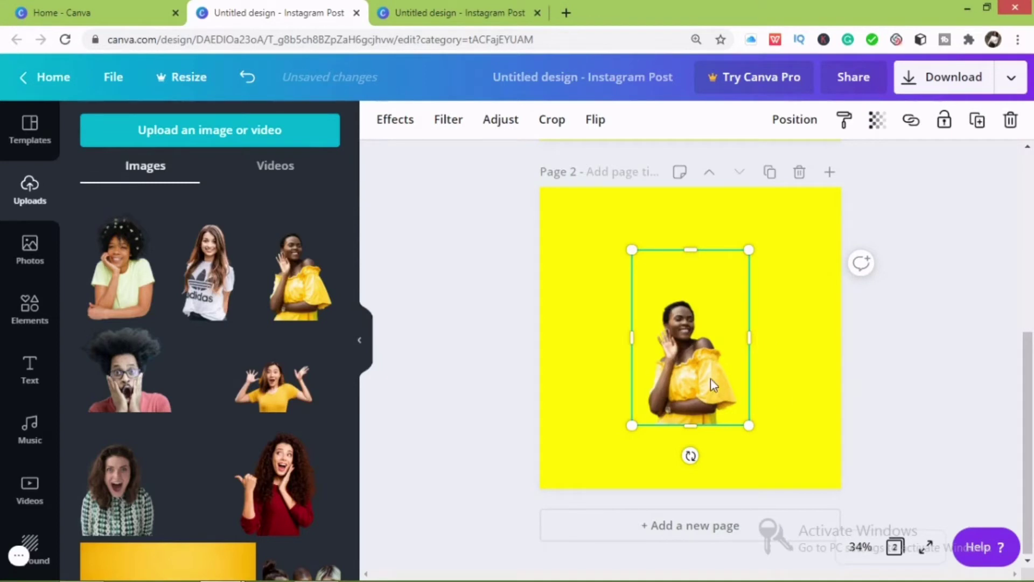
- Crop the empty area above the woman's head, enlarge the photo and extend it to the page's bottom edge, about 947 high
drag(692, 249, 706, 289)
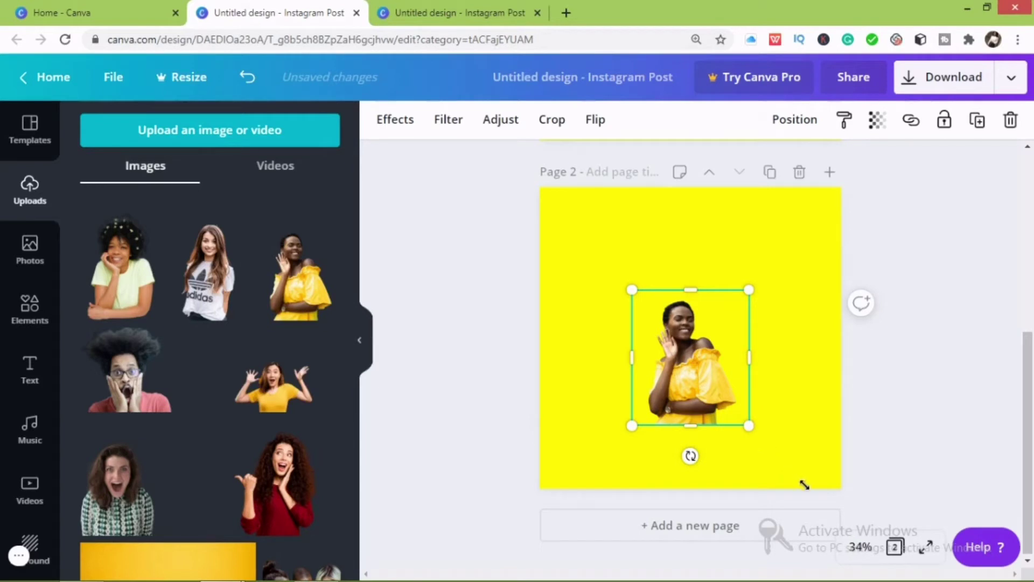
drag(824, 494, 801, 484)
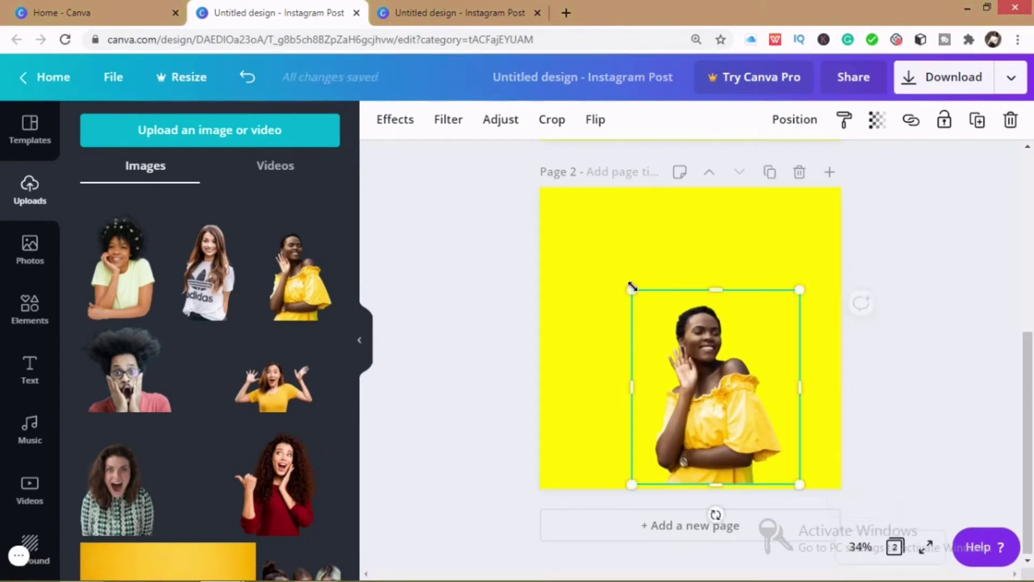
mouse_move(615, 267)
mouse_down()
mouse_move(588, 215)
mouse_move(621, 266)
mouse_up()
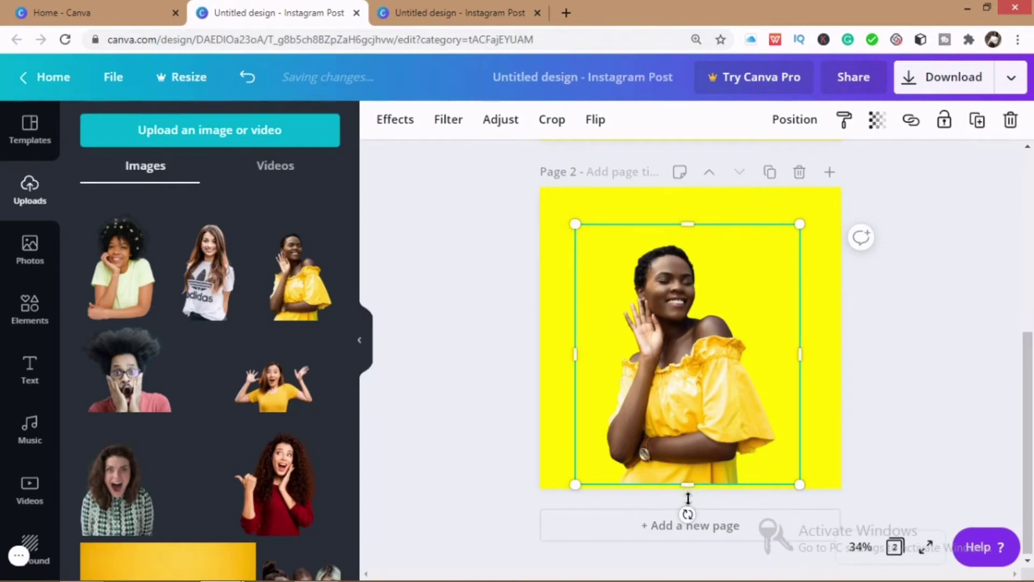
drag(688, 498, 688, 487)
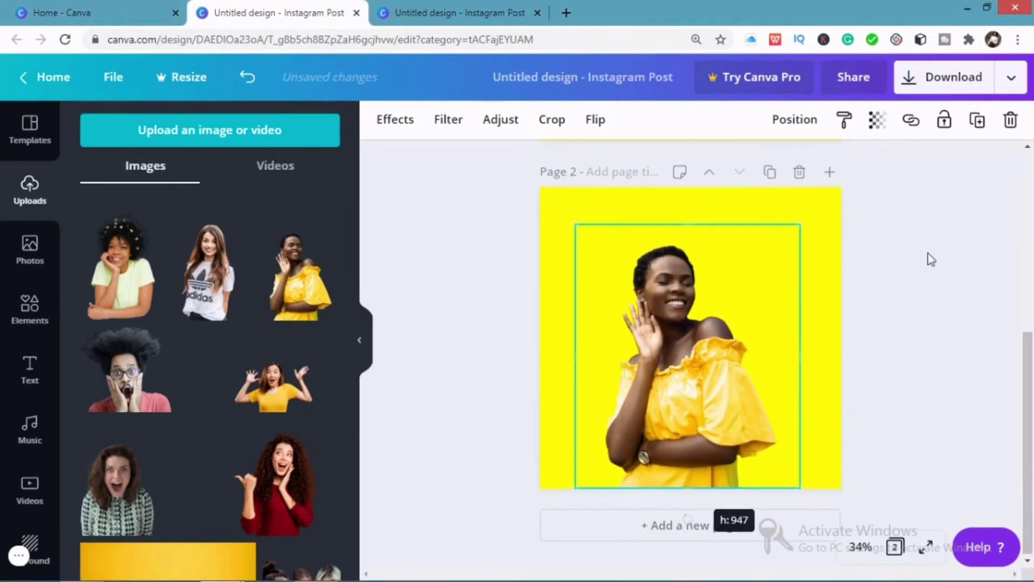
- Duplicate the woman's photo, move the copy to the right of the original and select the original
click(977, 119)
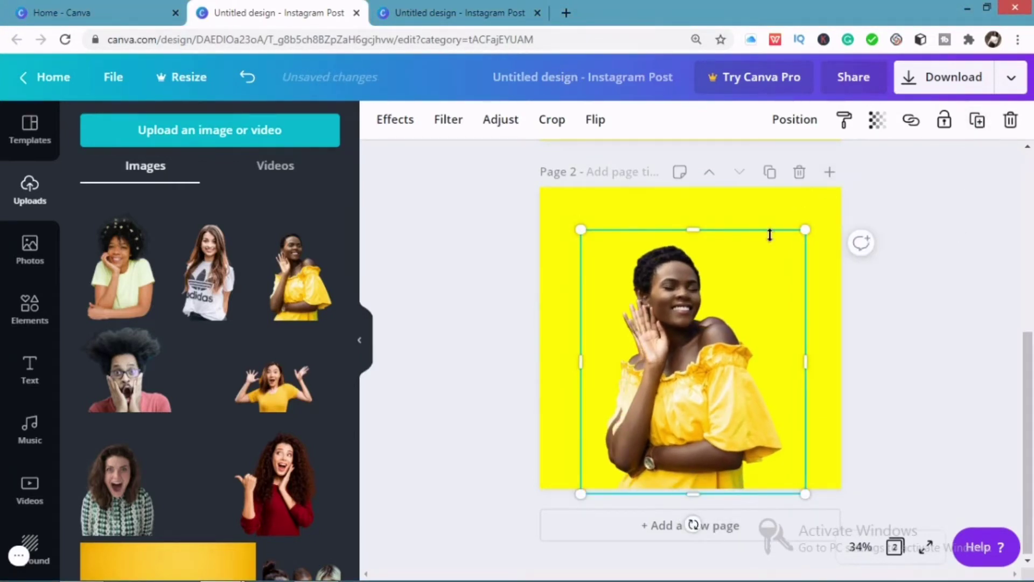
drag(703, 273, 811, 267)
click(652, 294)
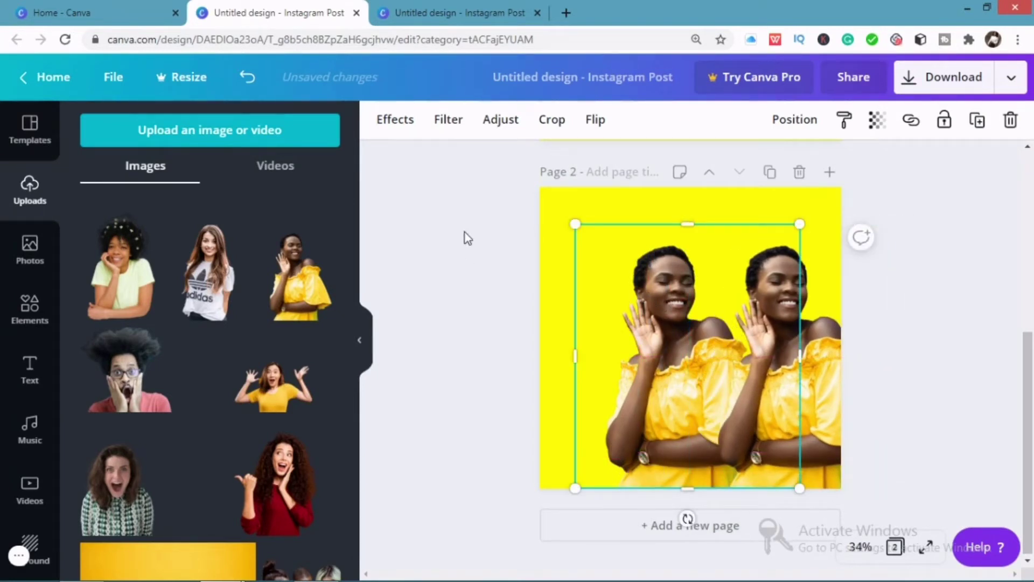
- Give the original photo the Pop duotone effect
click(381, 128)
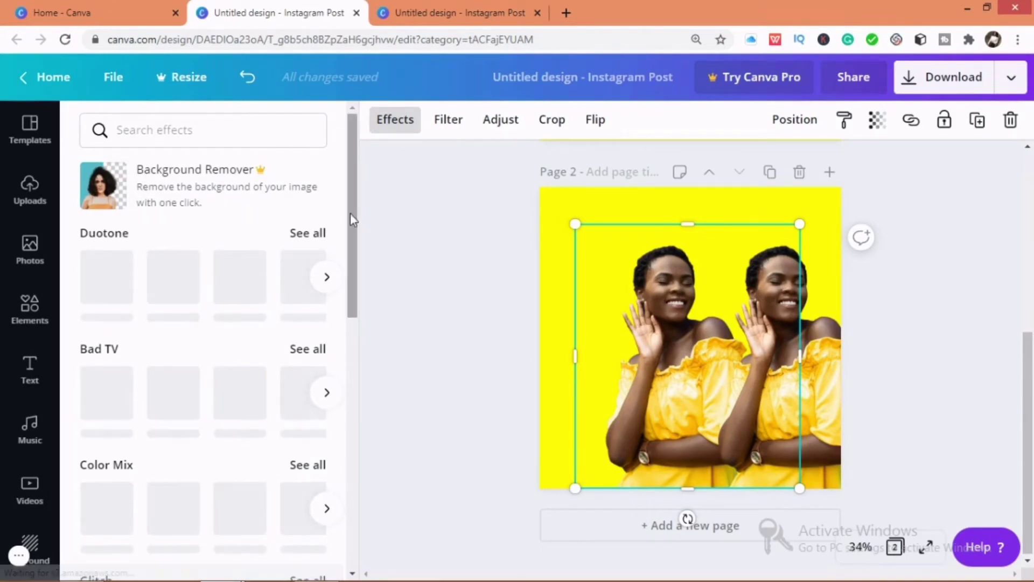
scroll(349, 216, down, 2)
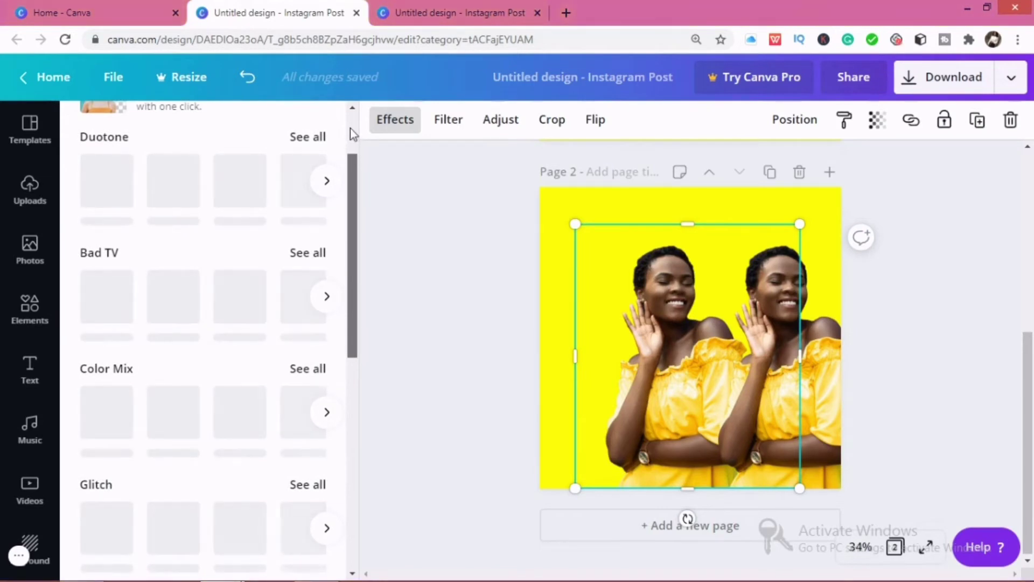
scroll(350, 128, up, 2)
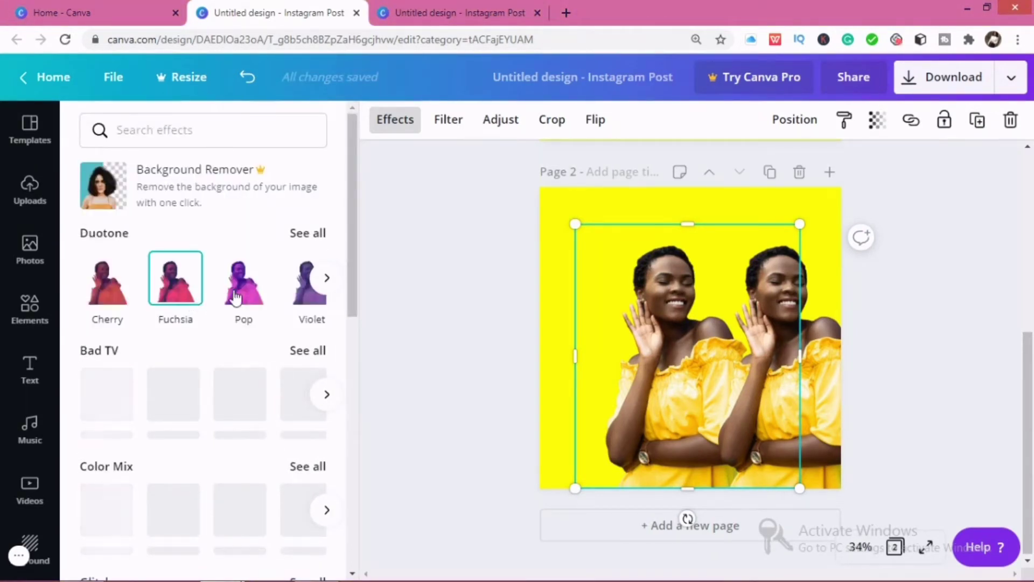
click(245, 296)
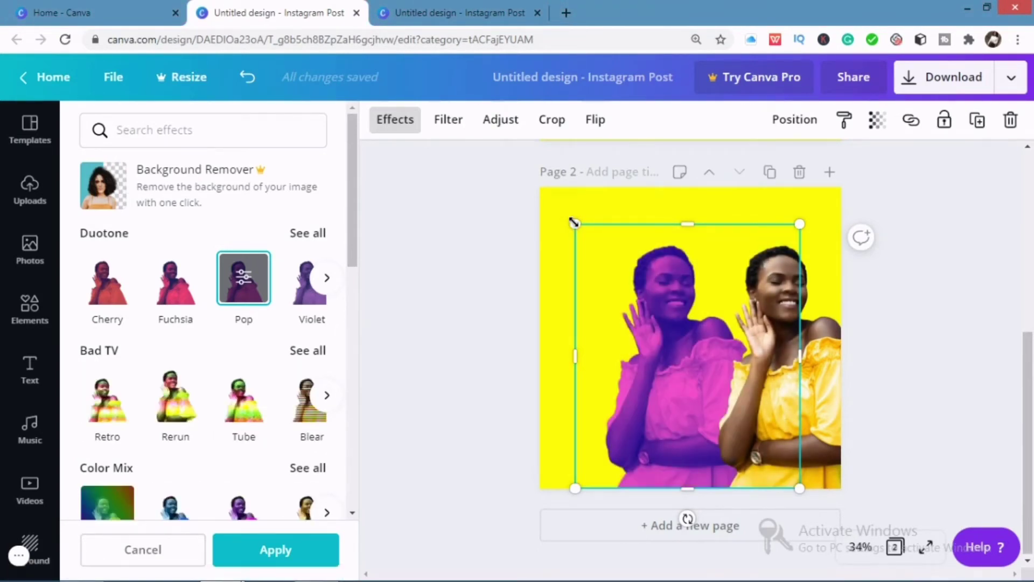
- Enlarge the duotone photo to about 885 × 1,041, cancelling any crop of the full-colour copy
drag(568, 211, 553, 198)
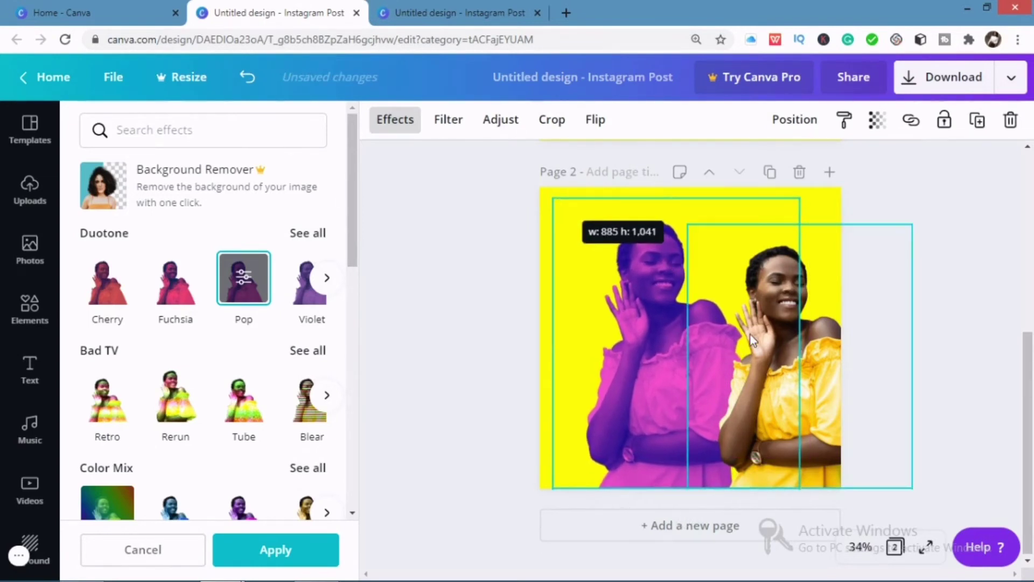
double_click(823, 357)
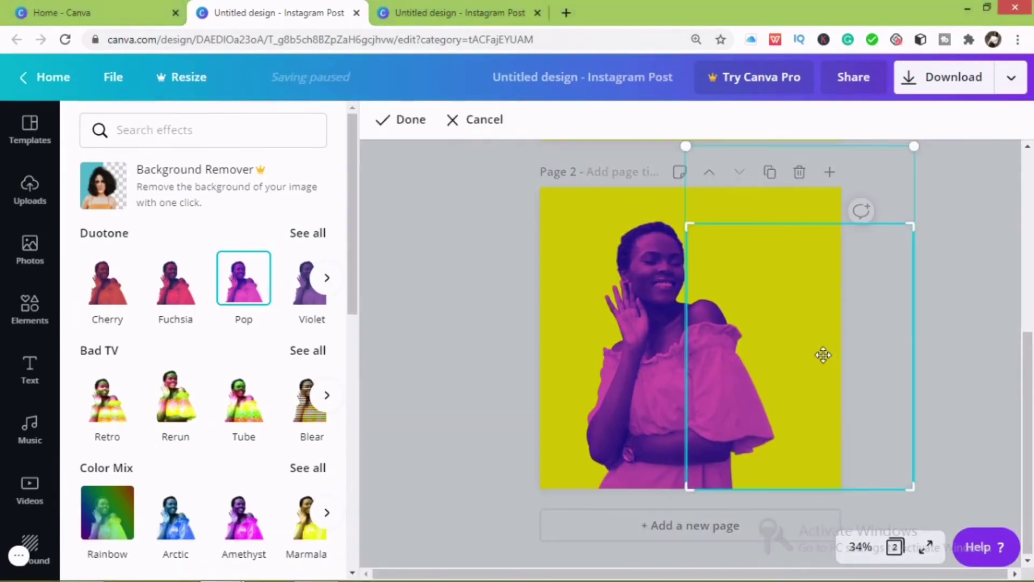
click(491, 123)
- Move the full-colour photo onto the duotone one and enlarge it to about 885 × 1,041
drag(751, 354, 664, 339)
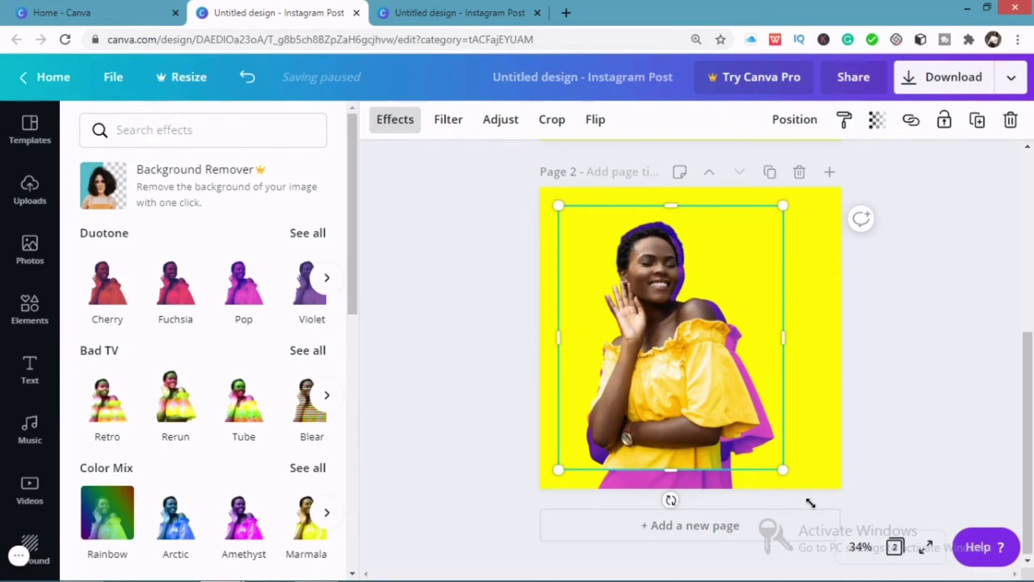
drag(811, 504, 745, 468)
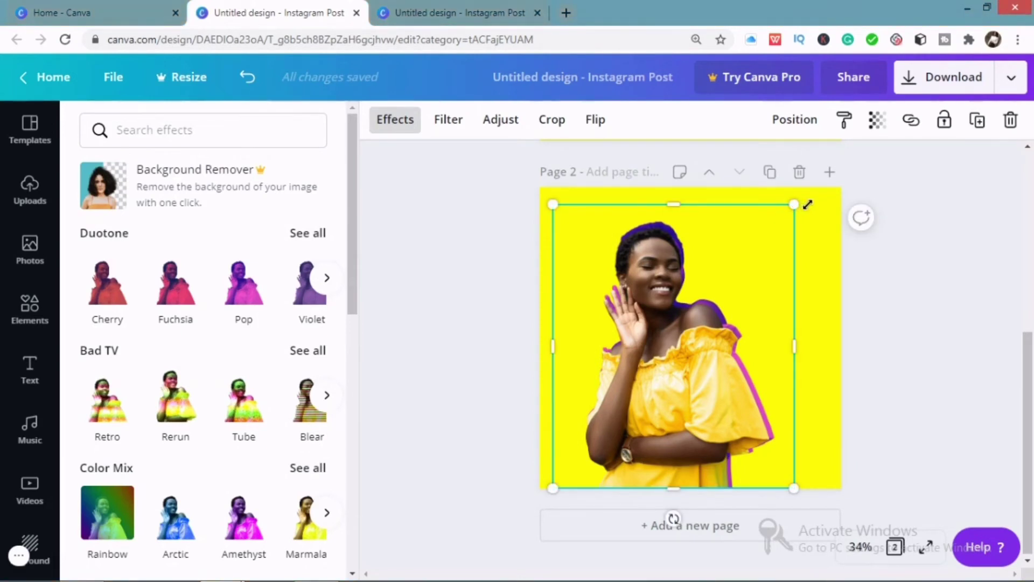
drag(807, 204, 822, 219)
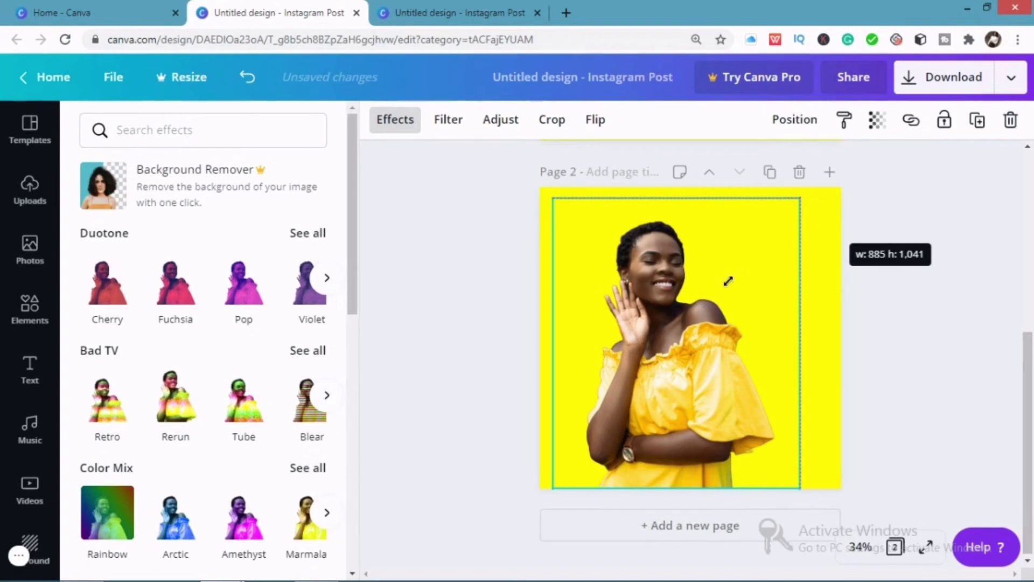
- Lock the full-colour photo in place and unlock it again
click(946, 124)
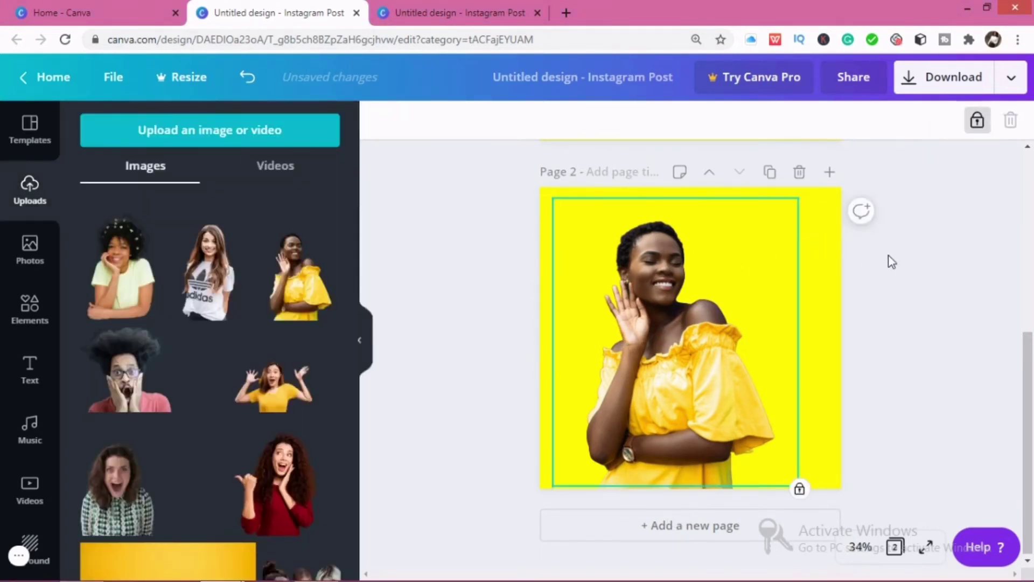
click(551, 232)
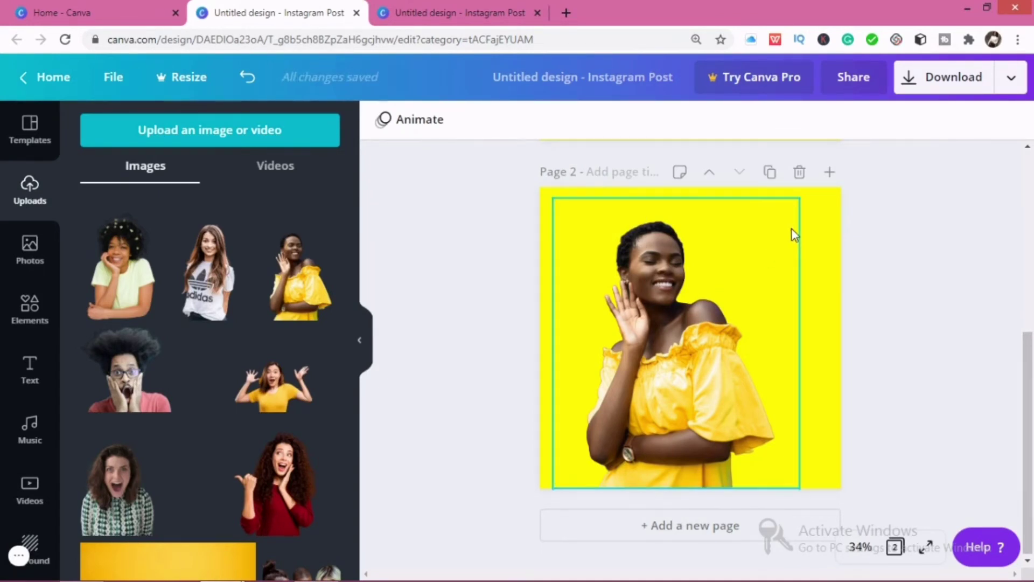
click(790, 212)
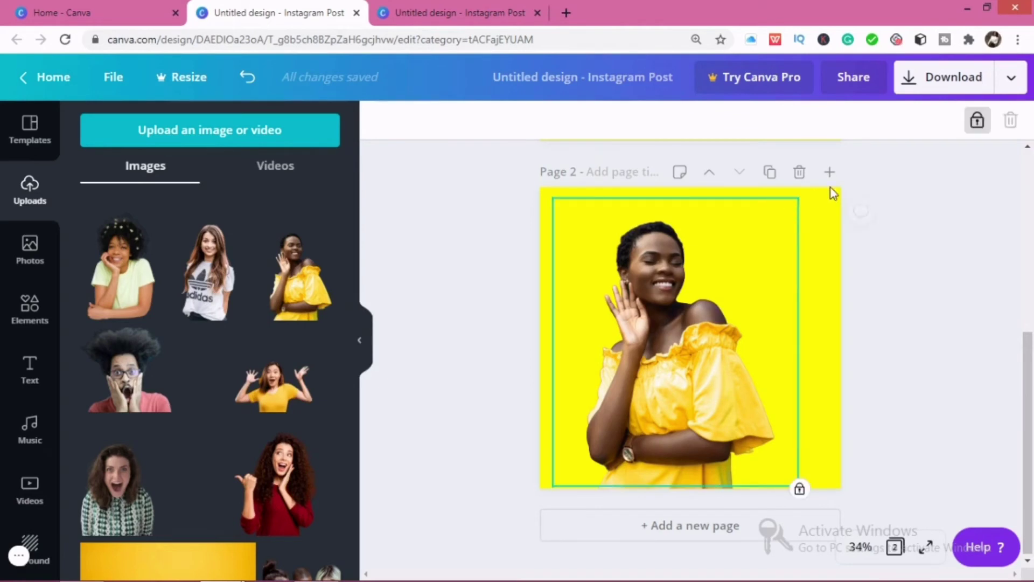
click(976, 120)
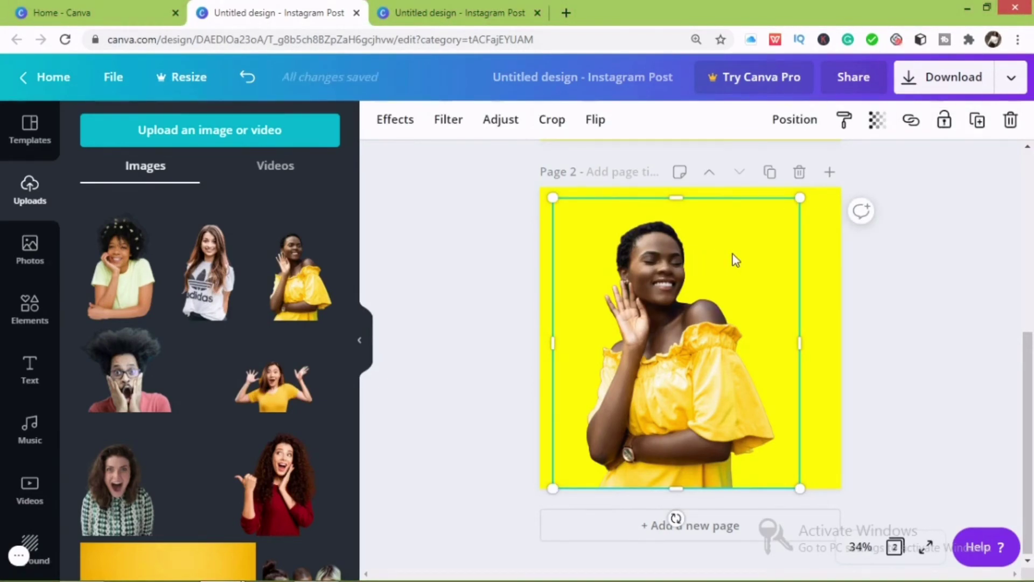
- Move the full-colour photo aside to the right and enlarge the duotone photo to about 956 × 1,125
key(ctrl+d)
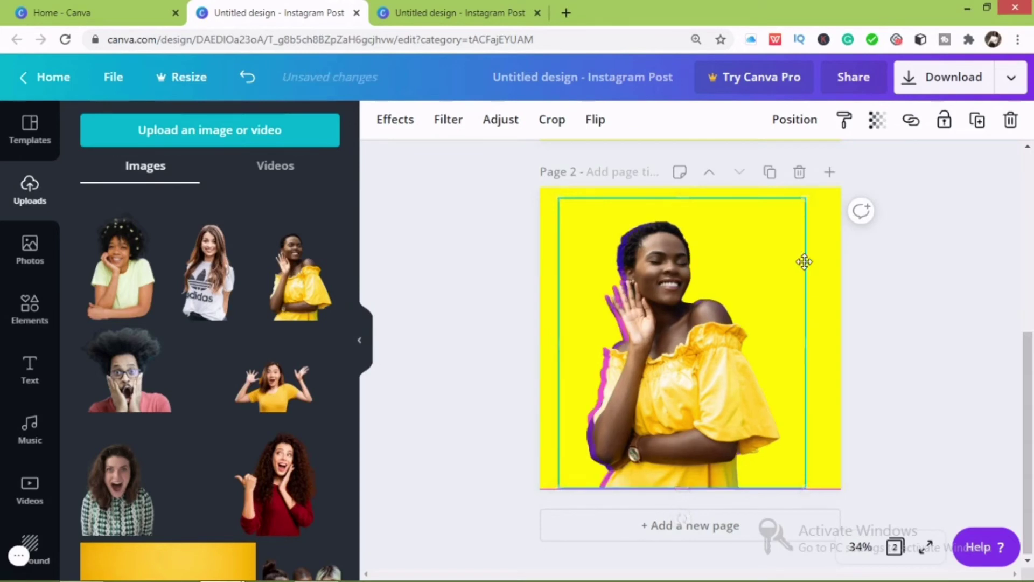
click(627, 293)
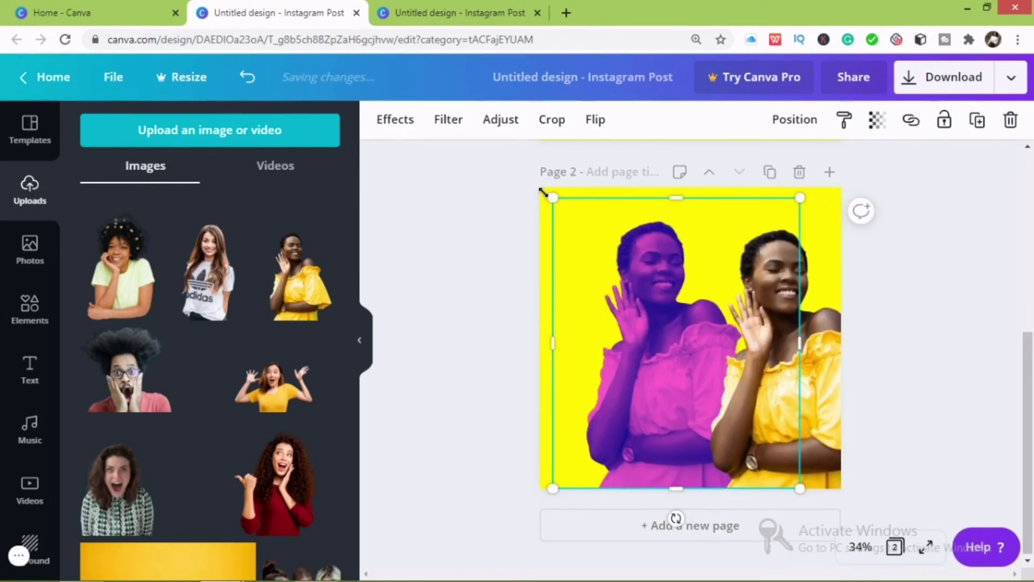
drag(544, 191, 531, 179)
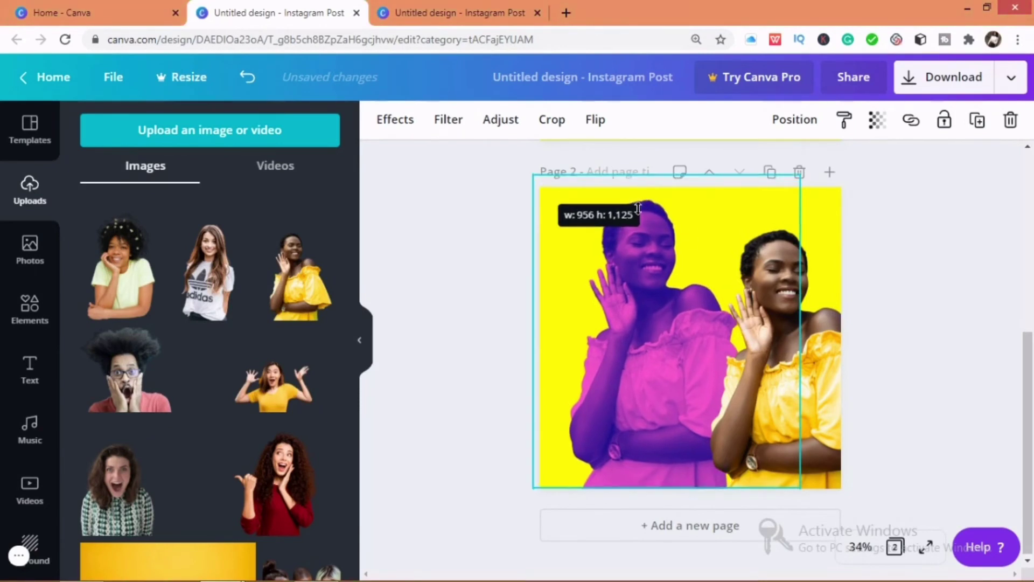
- Move the full-colour photo back over the duotone photo and enlarge it slightly
click(825, 332)
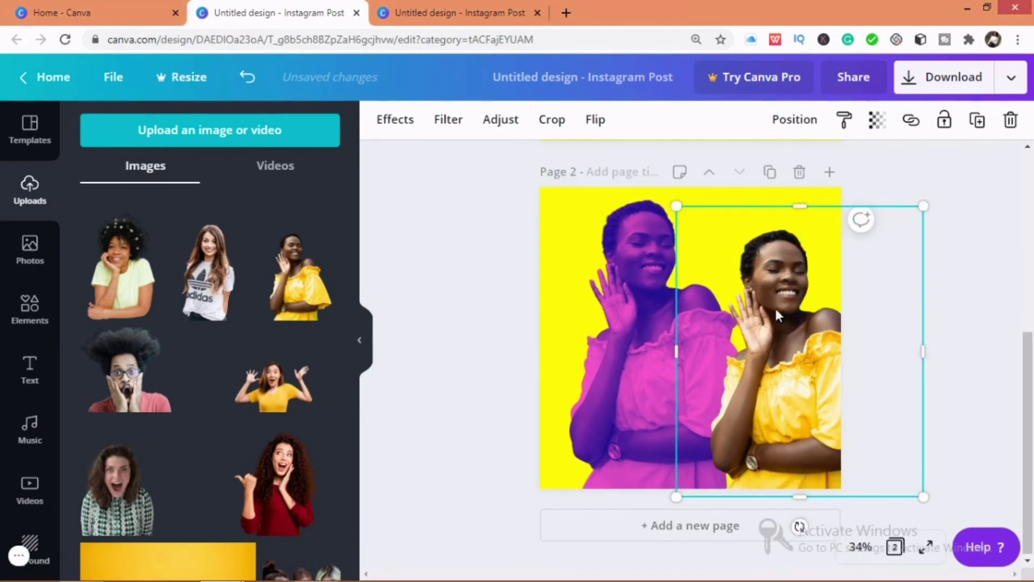
drag(775, 306, 647, 286)
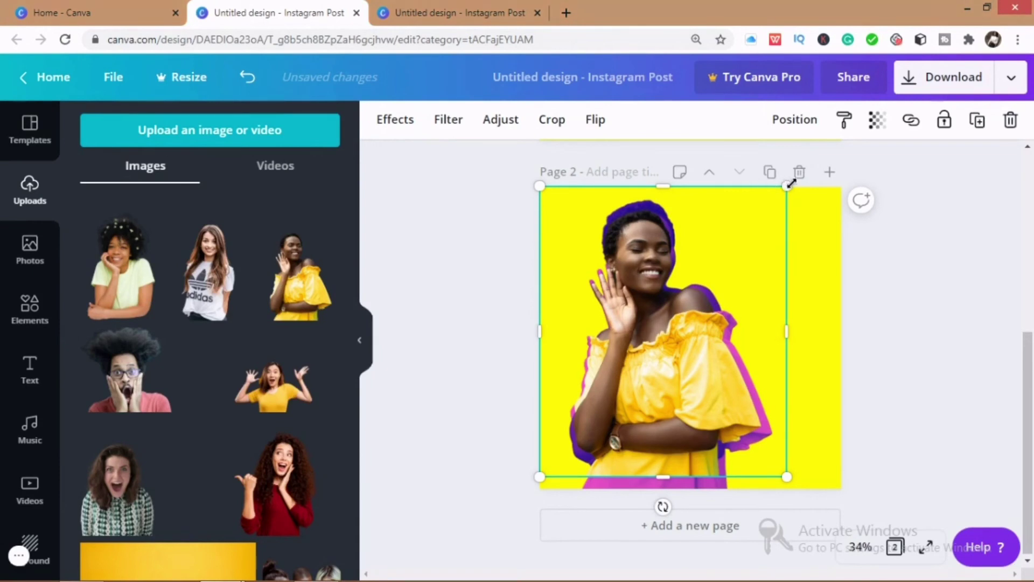
drag(806, 184, 823, 218)
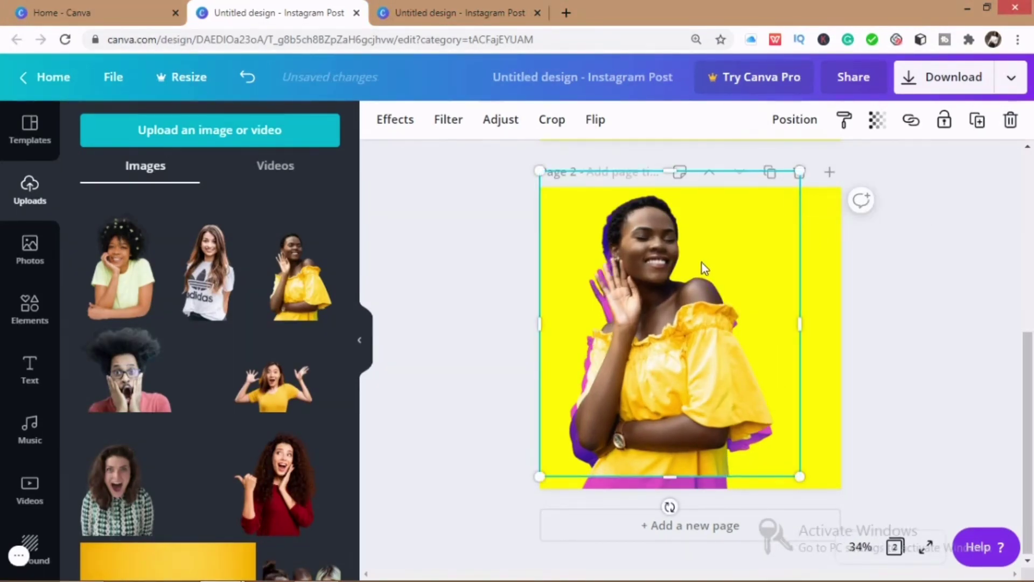
- Align the full-colour photo with the duotone figure and extend it down to the page's bottom edge
drag(694, 279, 698, 261)
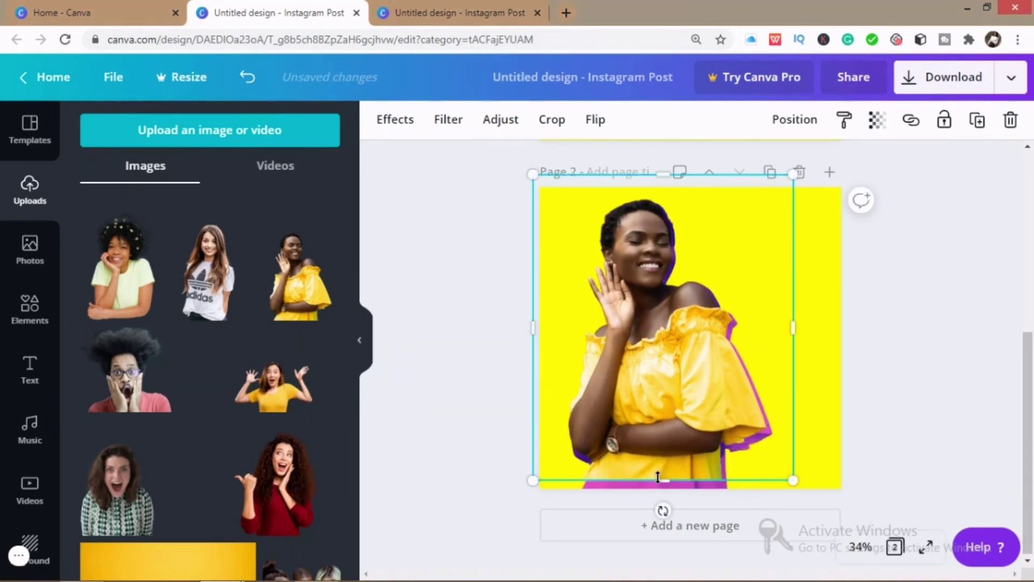
drag(663, 493, 665, 485)
drag(667, 442, 660, 439)
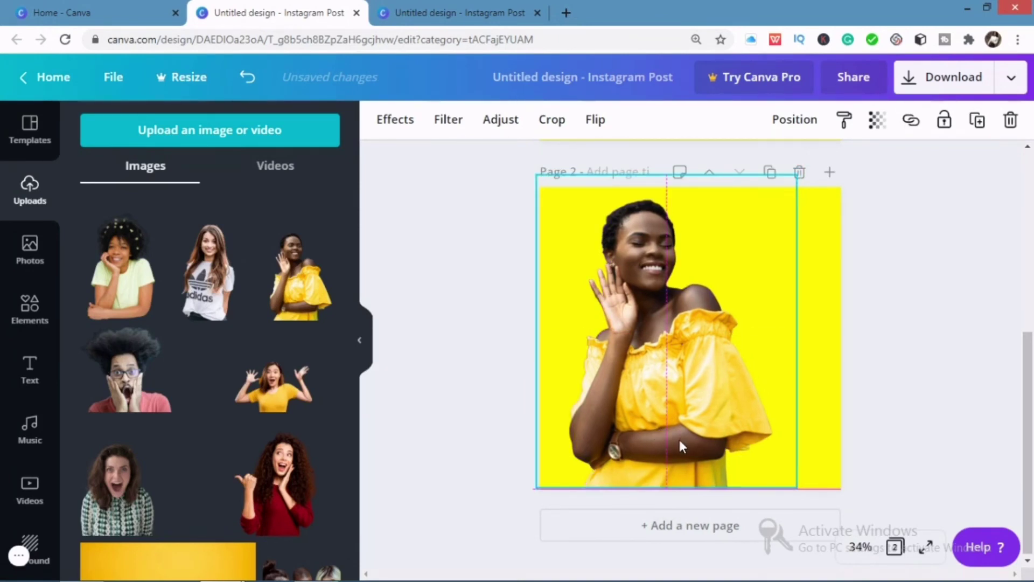
drag(685, 450, 667, 441)
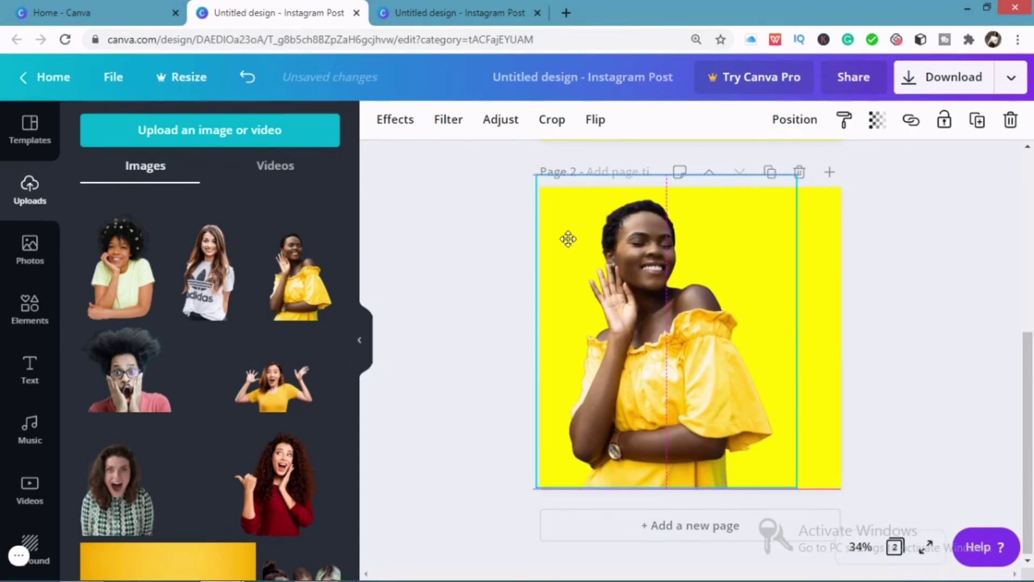
drag(568, 238, 567, 239)
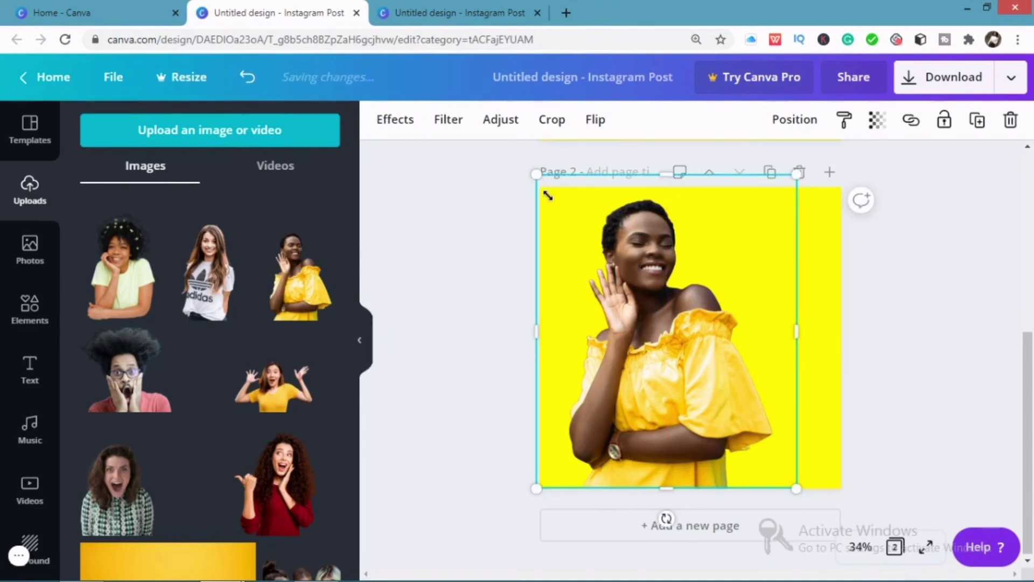
- Shrink the full-colour photo slightly, centre it so a thin duotone outline shows, and extend it to the page's bottom edge
drag(557, 206, 538, 191)
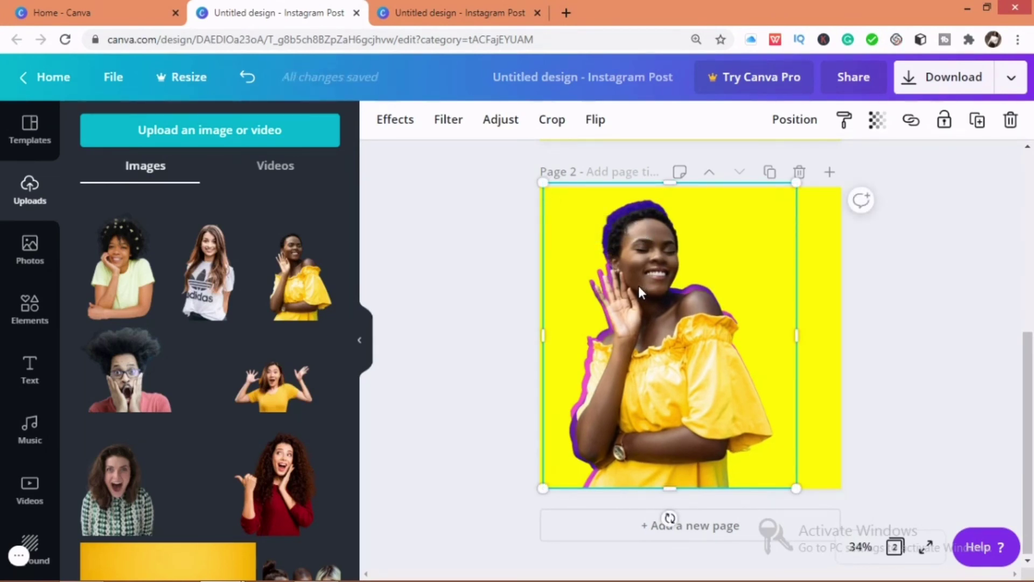
mouse_move(626, 283)
mouse_down()
mouse_move(617, 283)
mouse_move(645, 282)
mouse_up()
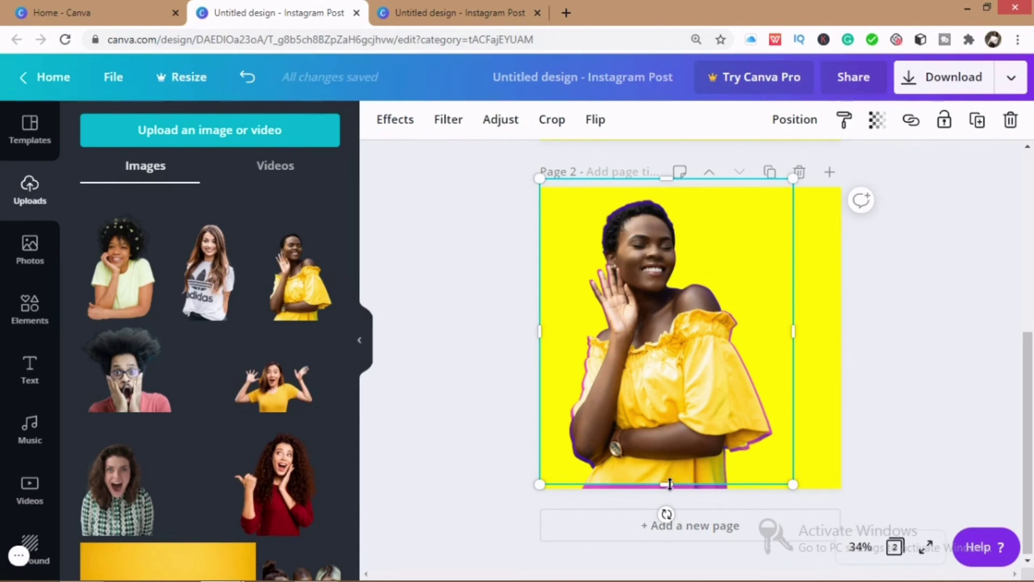
drag(672, 496, 671, 488)
click(897, 344)
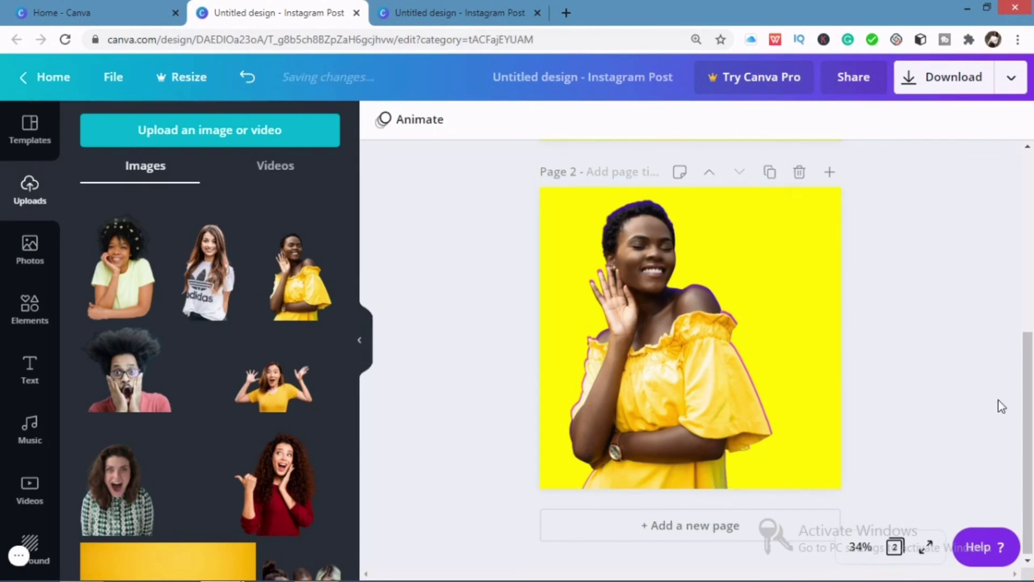
- Download both pages of the Instagram post design as PNG files at the default 1080 × 1080 px size
drag(1029, 408, 1032, 268)
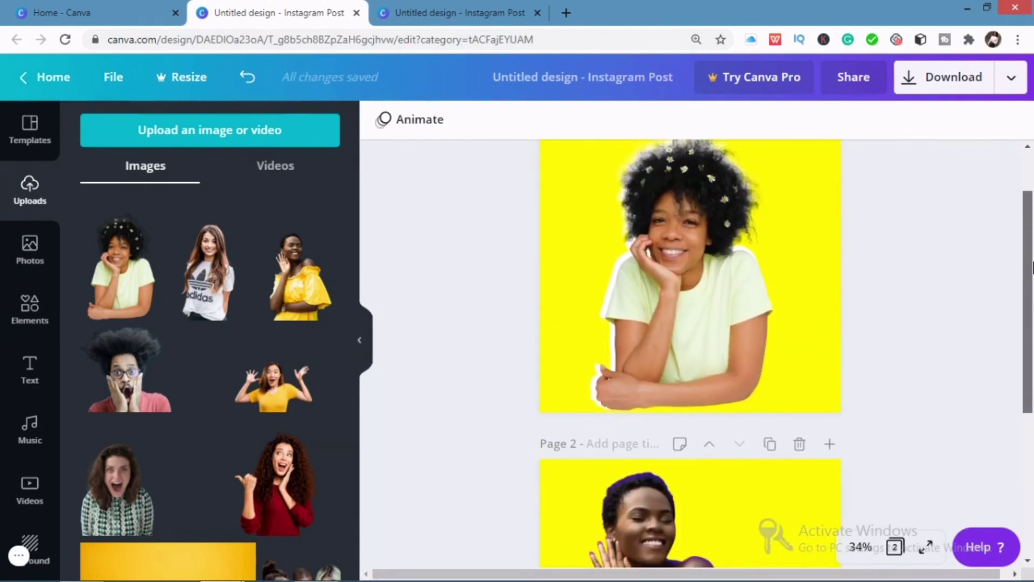
scroll(1032, 268, up, 2)
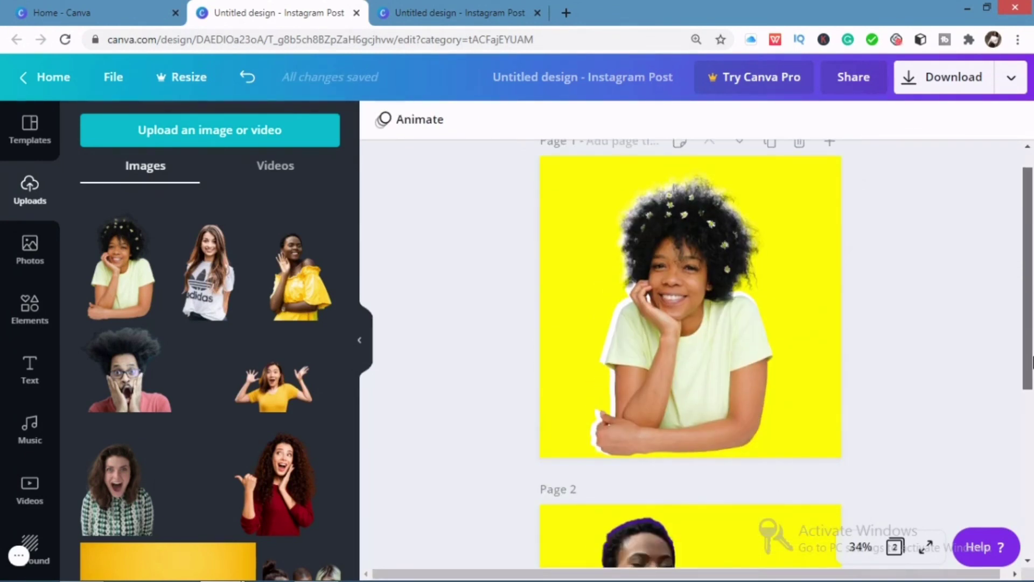
drag(1033, 362, 1033, 202)
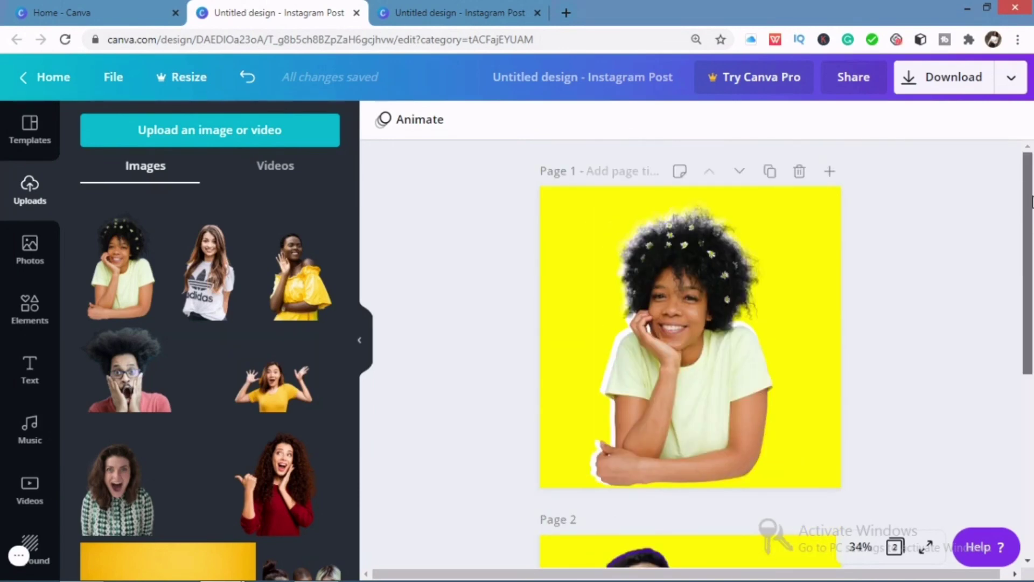
click(966, 84)
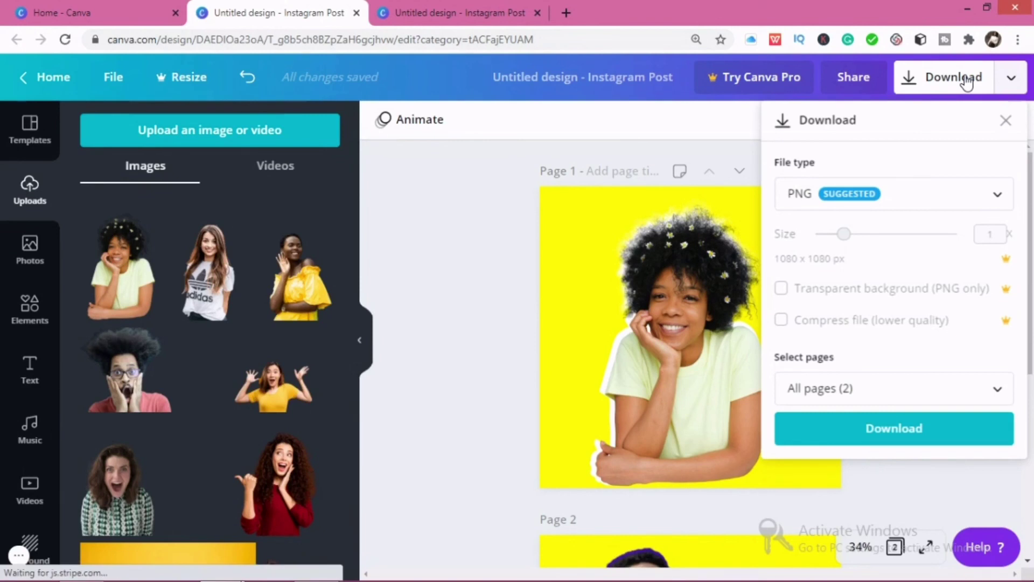
click(909, 392)
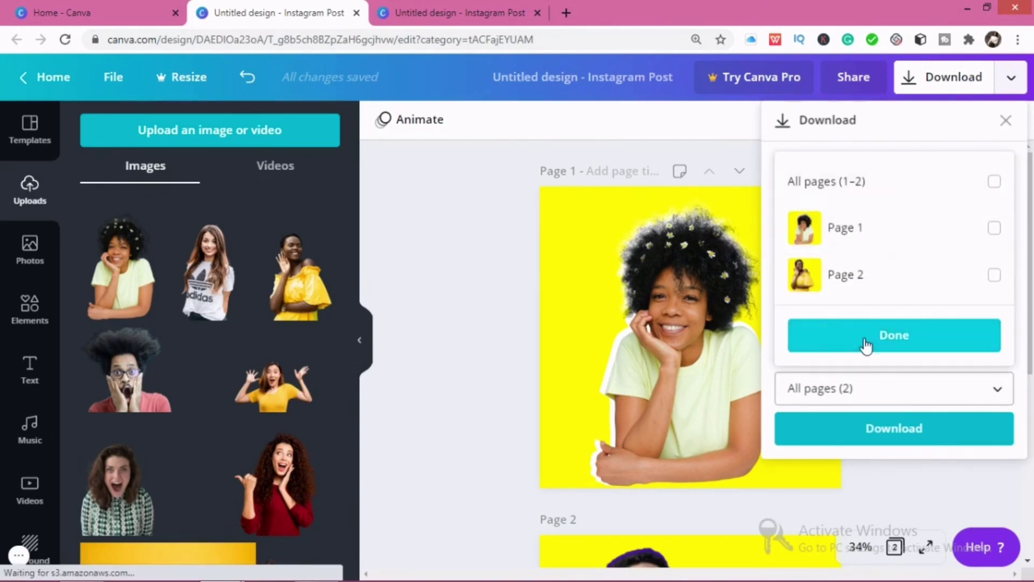
click(916, 186)
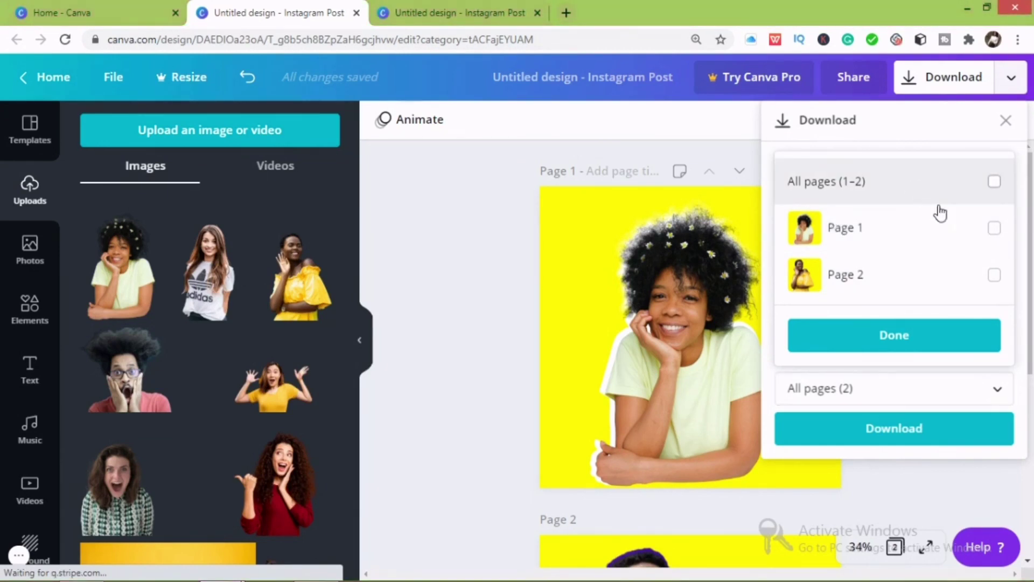
click(905, 341)
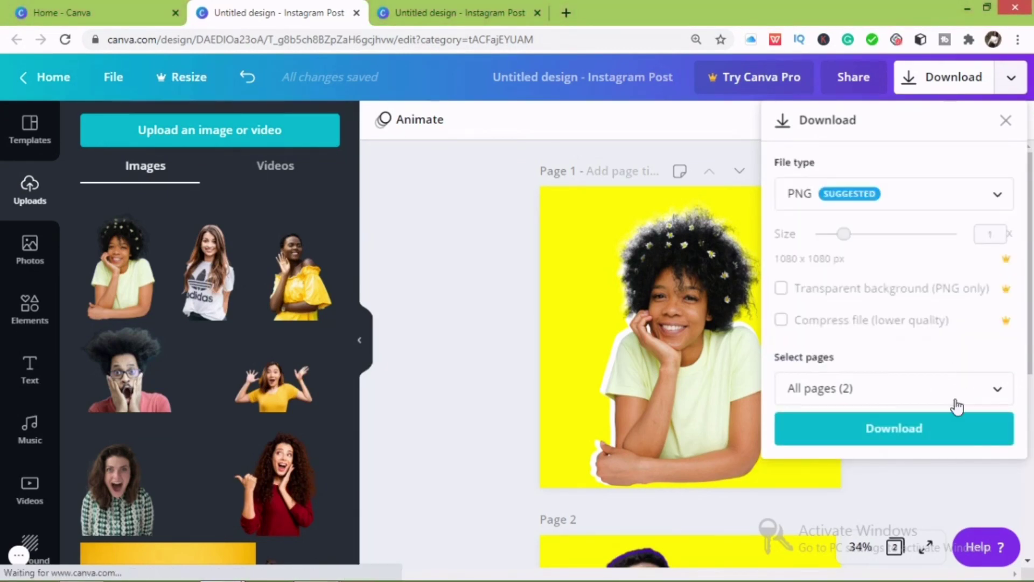
click(927, 431)
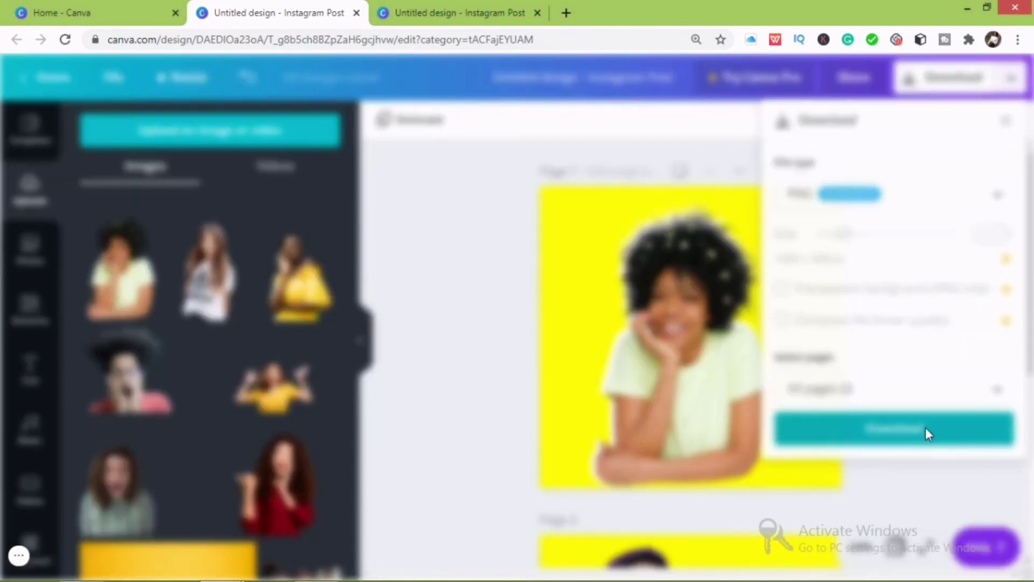